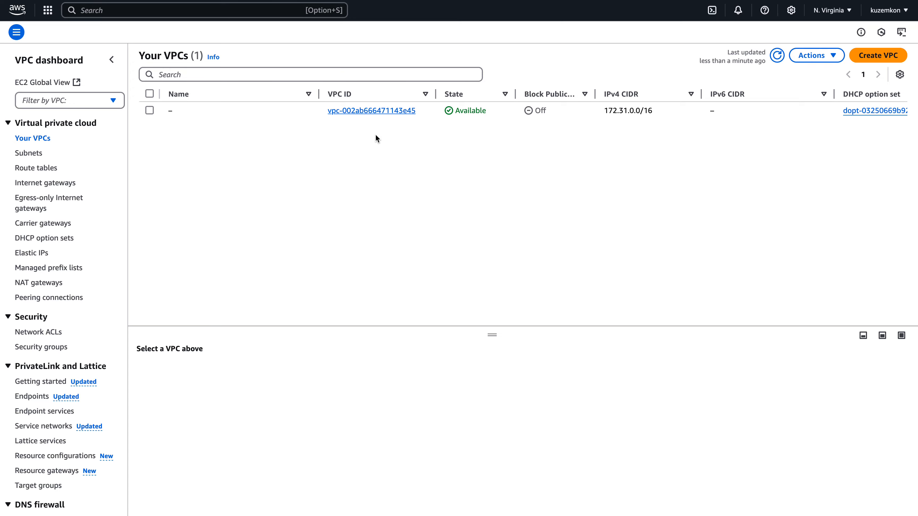
Create a VPC with the VPC and more option using the project name tag, 10.0.0.0/16 CIDR, two AZs and two public and two private subnets.
left_click(869, 56)
left_click(270, 148)
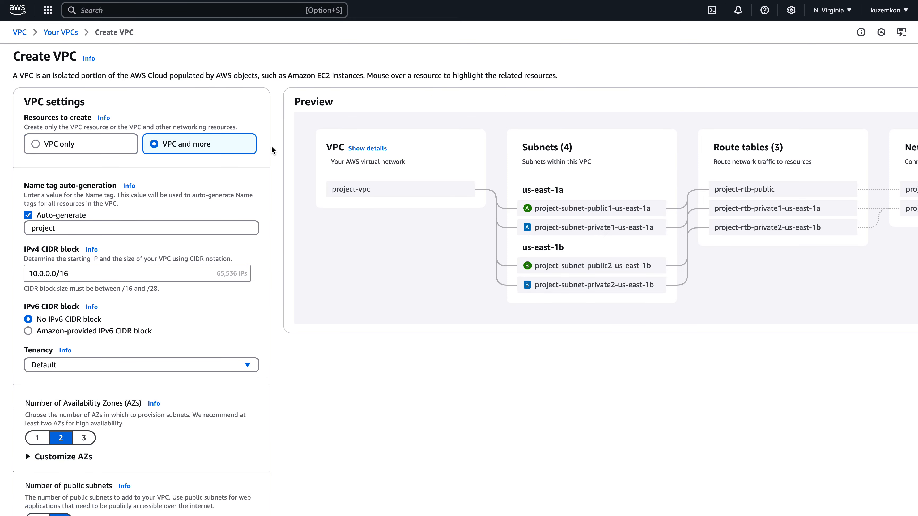
scroll(448, 204, "right", 3)
scroll(442, 211, "right", 2)
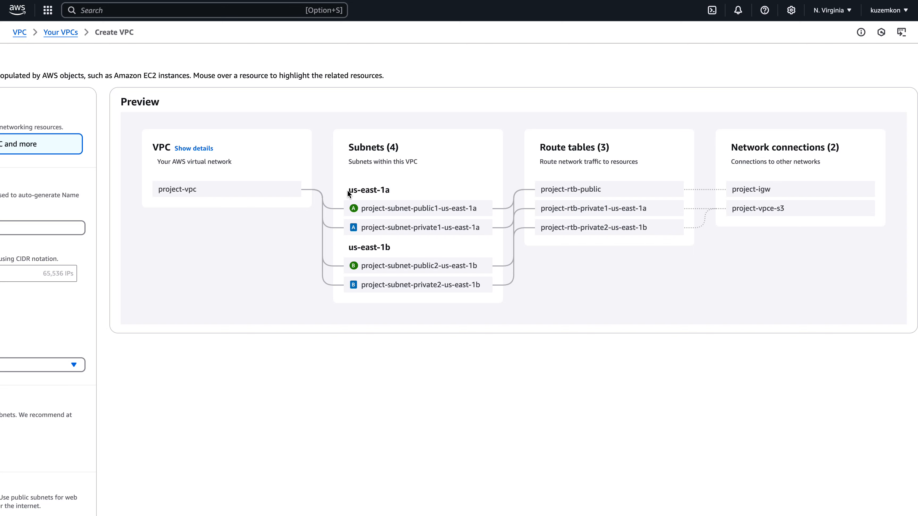
left_click_drag(354, 186, 387, 190)
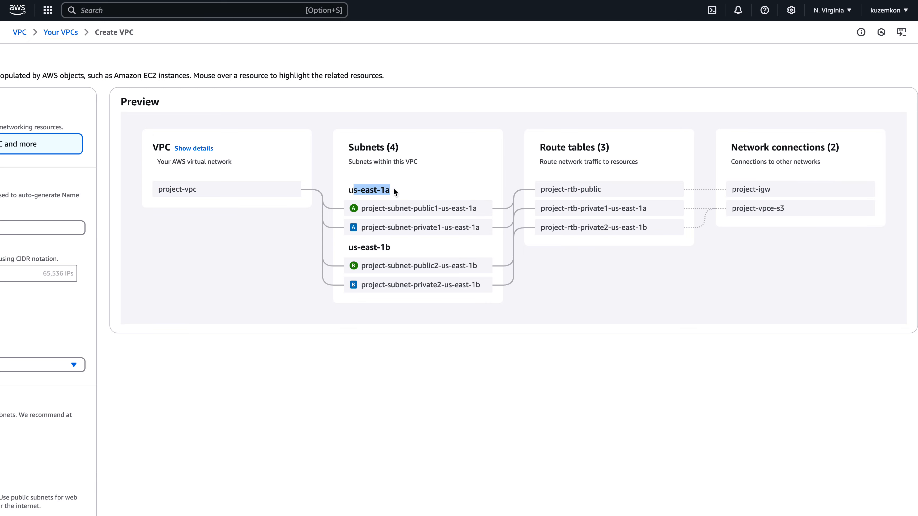
left_click_drag(347, 249, 376, 249)
left_click(394, 253)
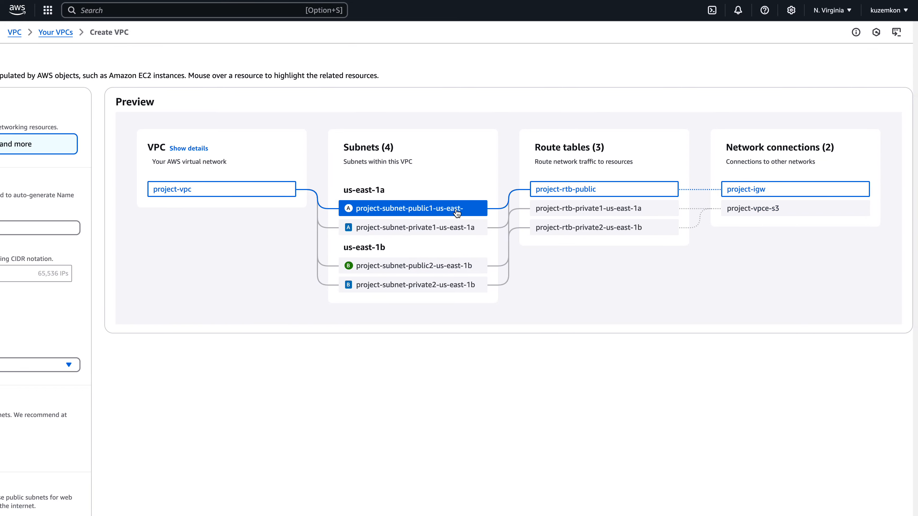
scroll(193, 210, "left", 5)
scroll(193, 210, "down", 2)
scroll(36, 164, "down", 2)
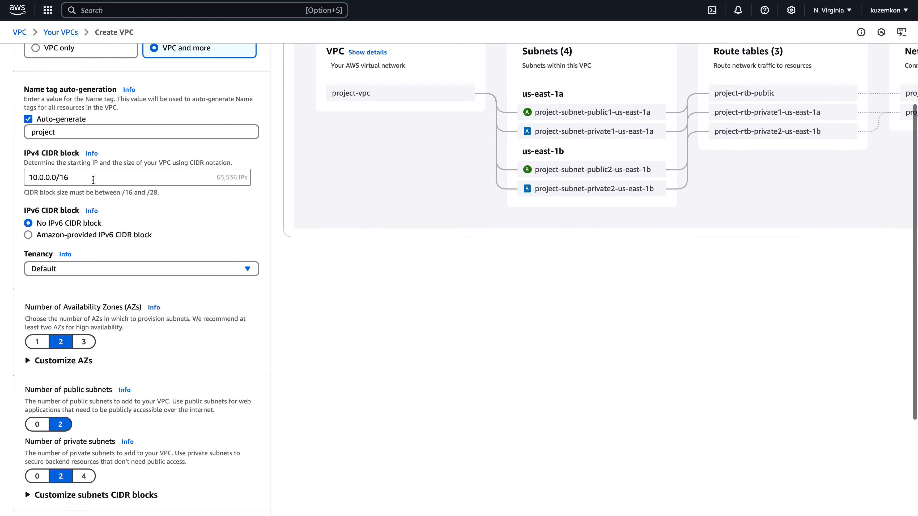
scroll(96, 195, "down", 6)
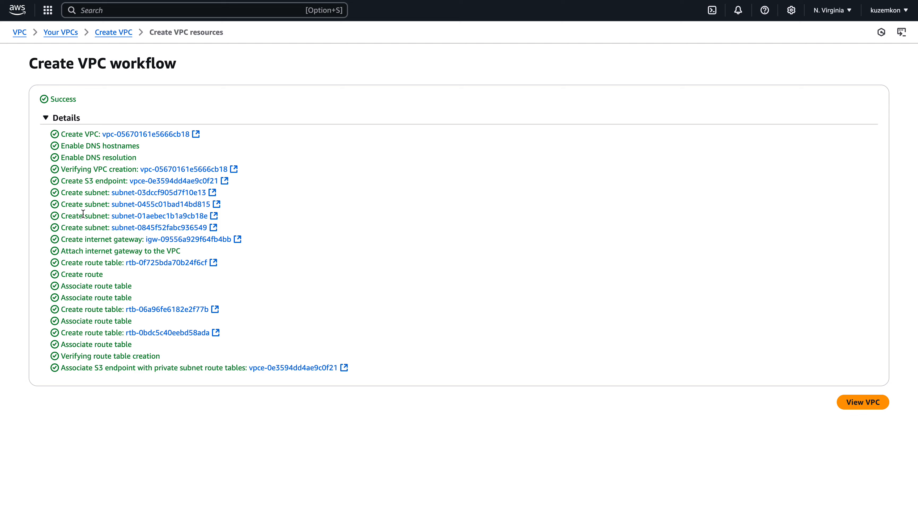
Open the new VPC and review its details and resource map.
double_click(95, 241)
left_click(863, 403)
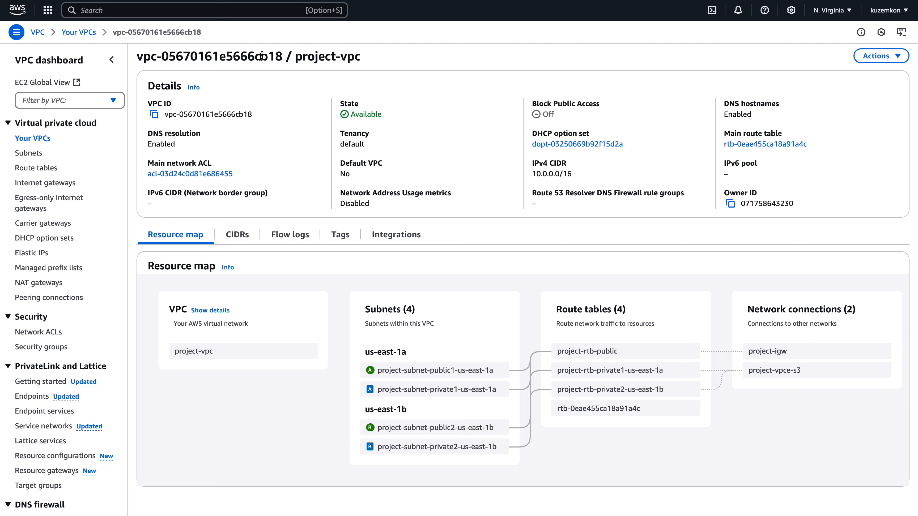
left_click_drag(256, 55, 358, 57)
left_click(400, 59)
Open the subnets list and filter it to the new VPC's subnets.
left_click(28, 154)
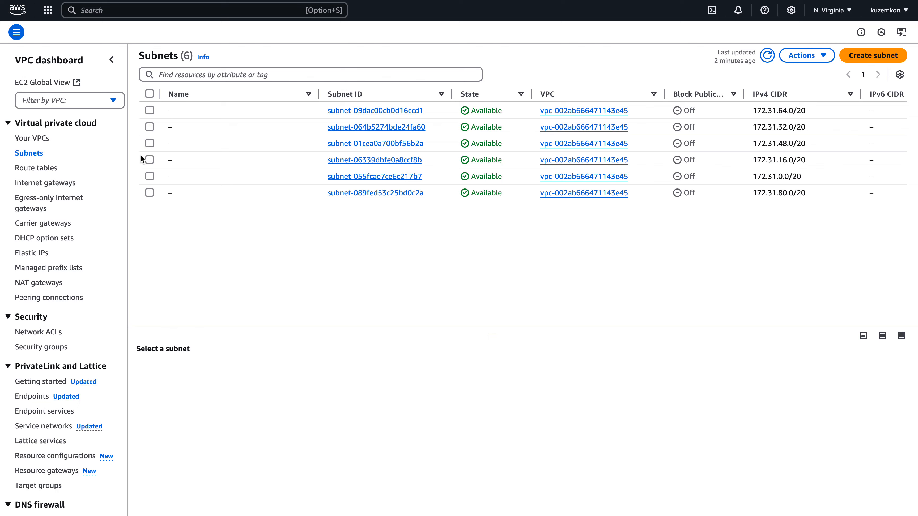
scroll(466, 138, "right", 10)
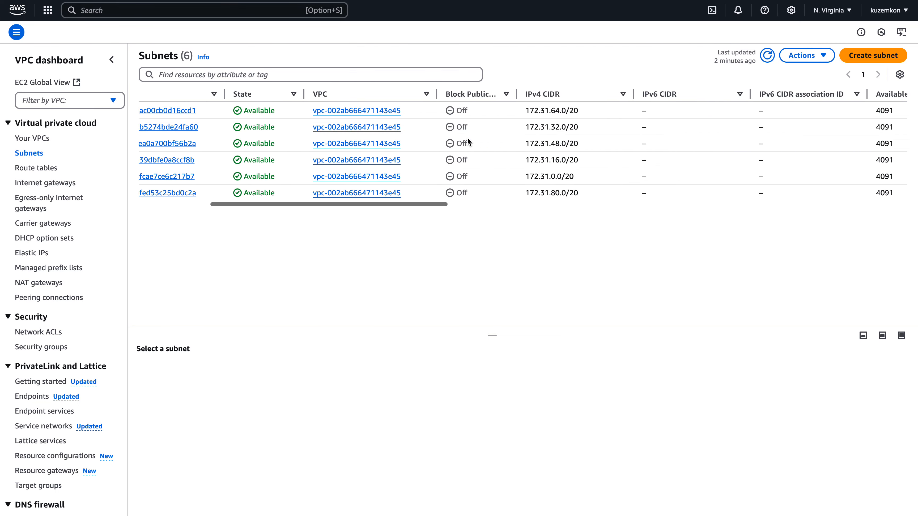
scroll(467, 142, "left", 10)
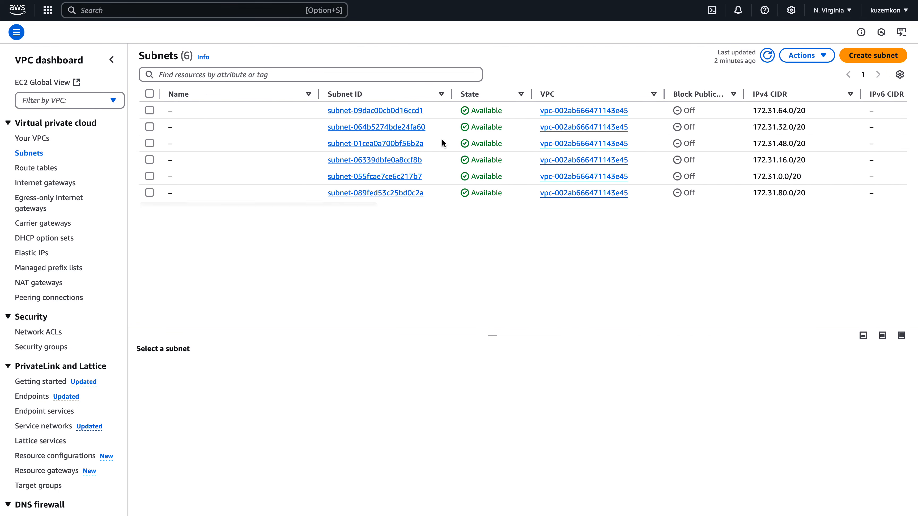
left_click(361, 81)
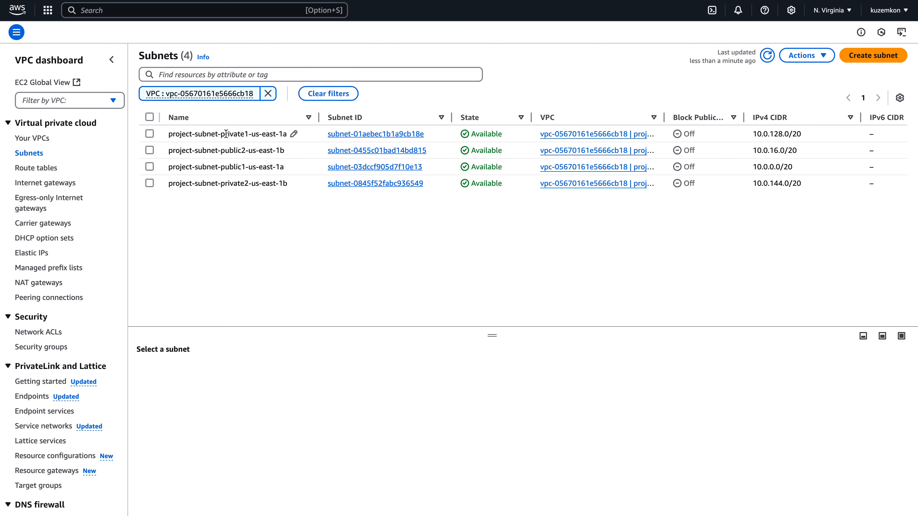
Compare the new subnets' CIDRs, zones and route tables, then open the private subnet in us-east-1a.
left_click_drag(221, 135, 240, 135)
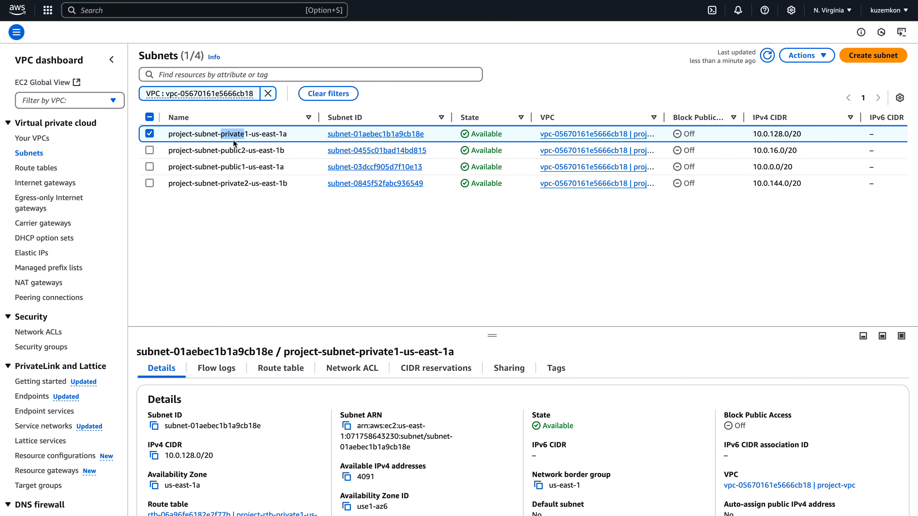
left_click(231, 136)
scroll(319, 143, "right", 3)
scroll(316, 142, "left", 3)
scroll(315, 141, "right", 3)
scroll(315, 141, "right", 10)
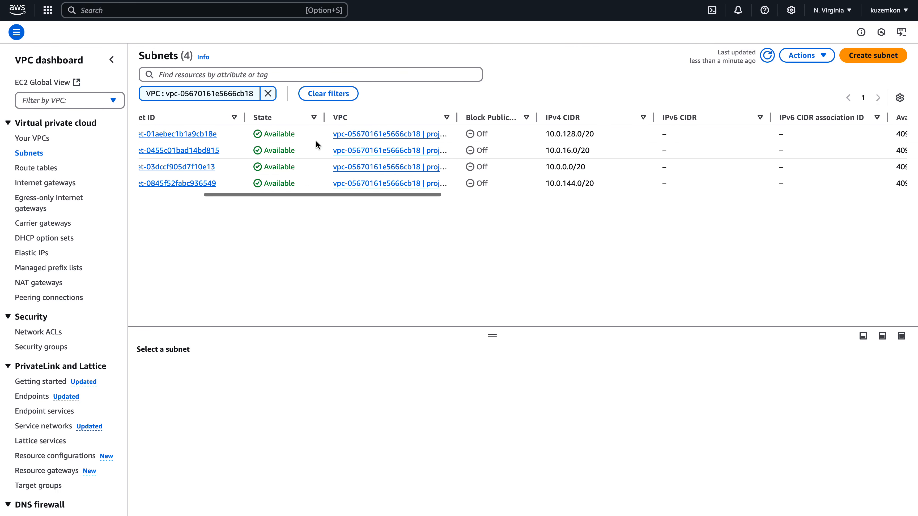
scroll(315, 141, "right", 3)
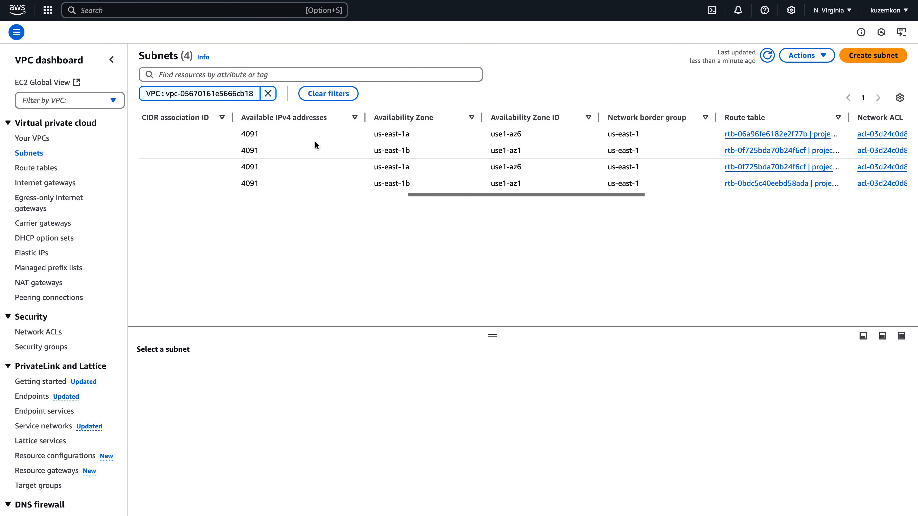
scroll(314, 141, "left", 15)
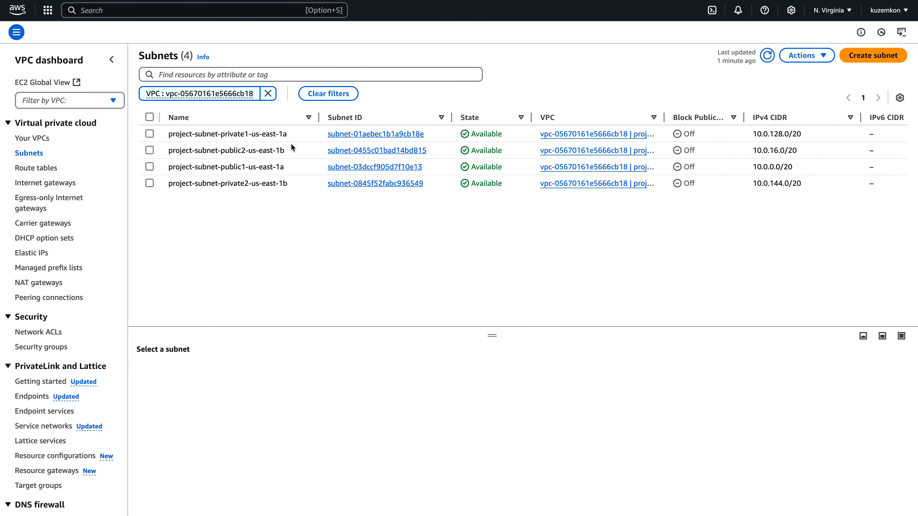
left_click(375, 134)
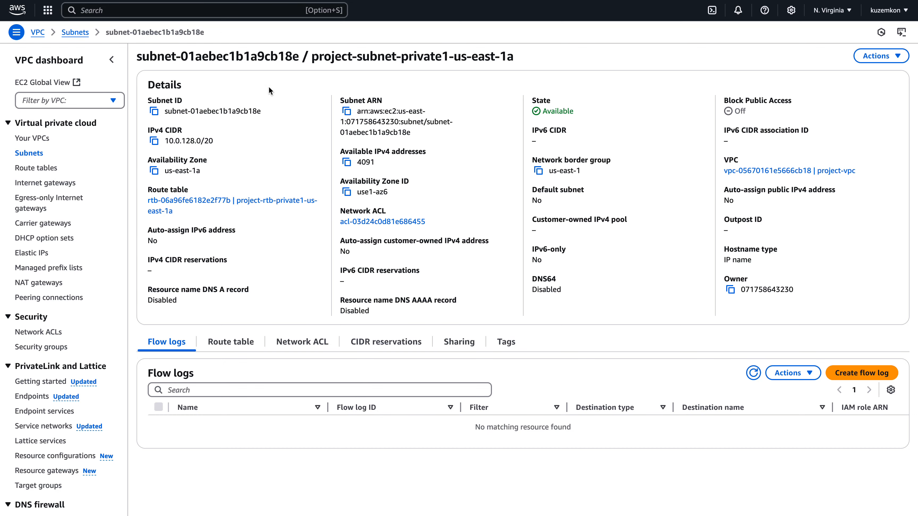
Open the public subnet in us-east-1b, review its auto-assign settings and try opening its subnet settings.
left_click(82, 32)
left_click(329, 151)
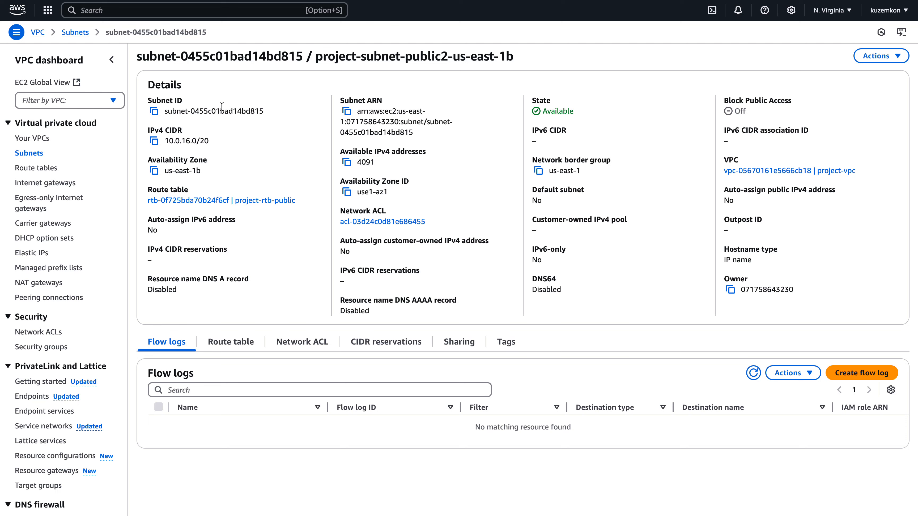
left_click_drag(149, 219, 218, 220)
left_click(171, 228)
left_click(872, 57)
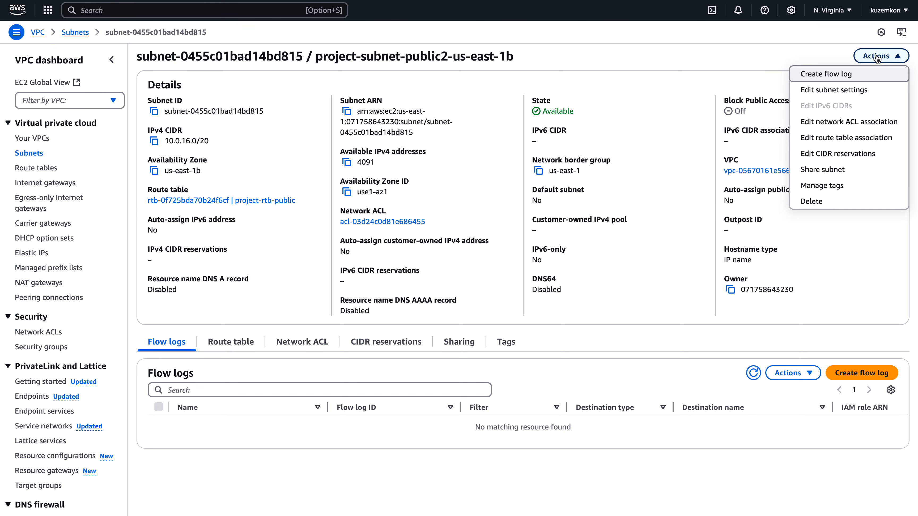
left_click(862, 90)
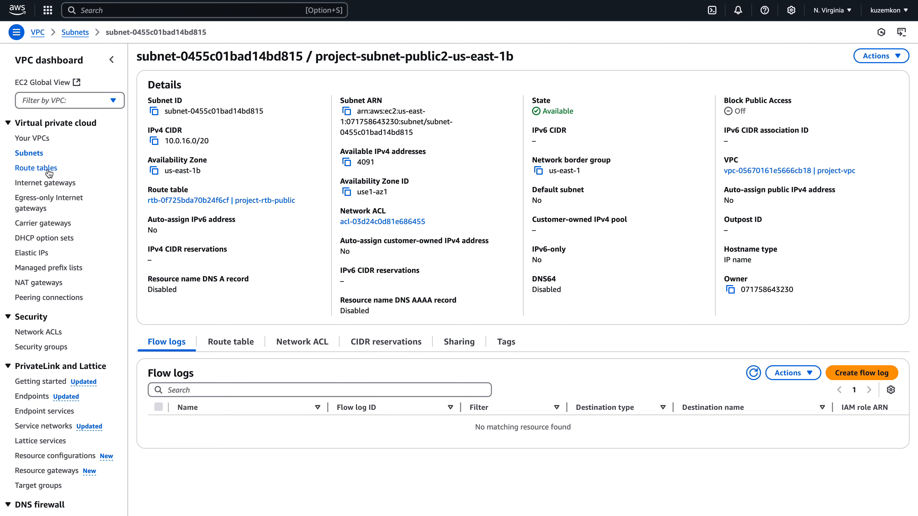
Open the project-rtb-public route table and examine its route to the internet gateway.
left_click(49, 168)
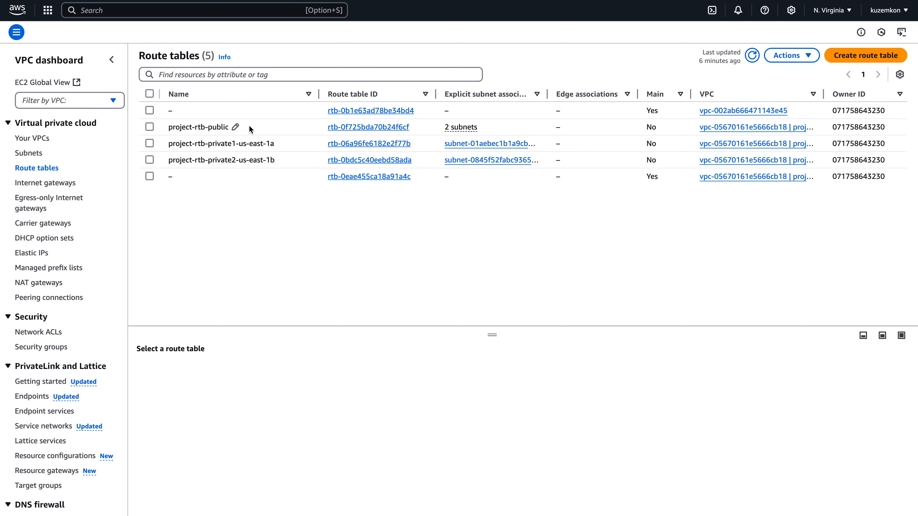
left_click(344, 128)
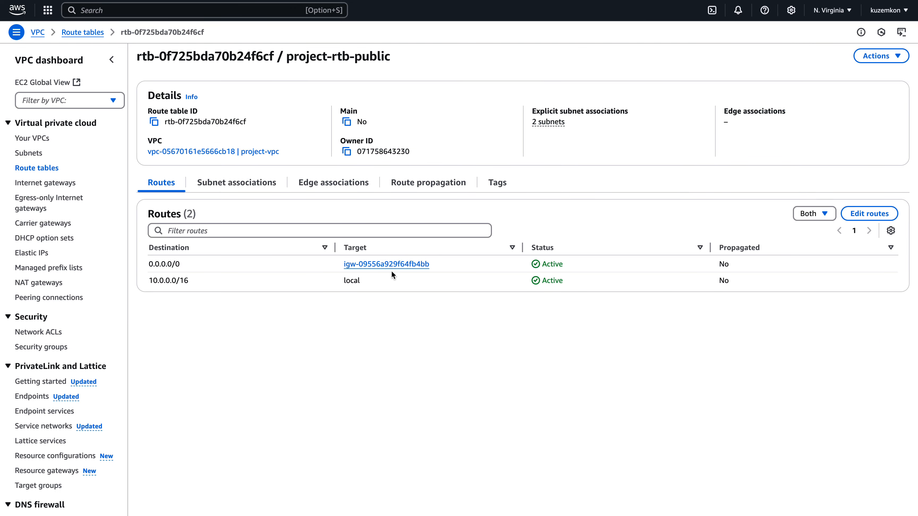
left_click_drag(344, 264, 431, 266)
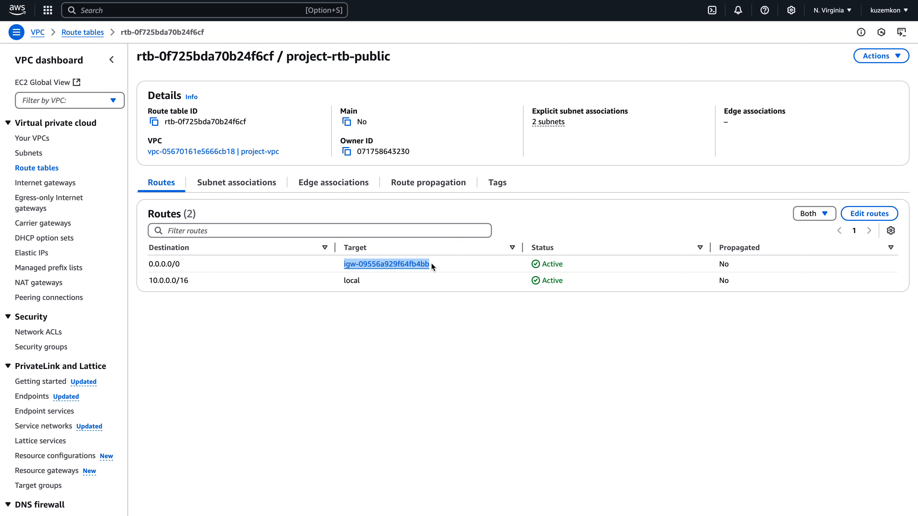
left_click(310, 267)
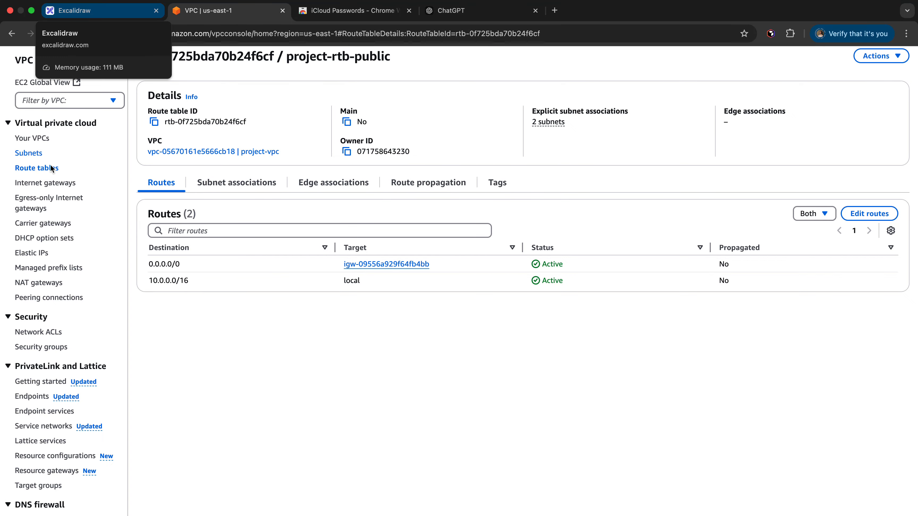
Enable auto-assign public IPv4 addresses for the us-east-1b public subnet and save the subnet settings.
left_click(32, 154)
scroll(233, 382, "down", 1)
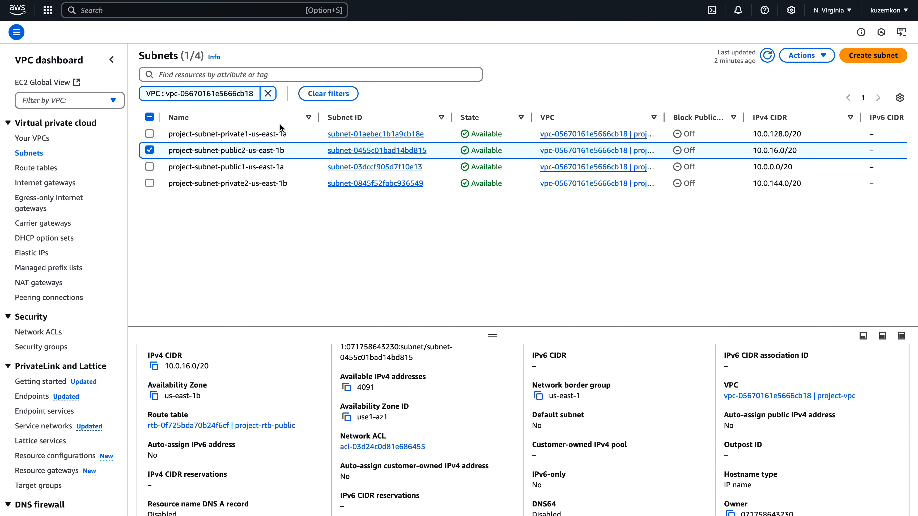
left_click(340, 150)
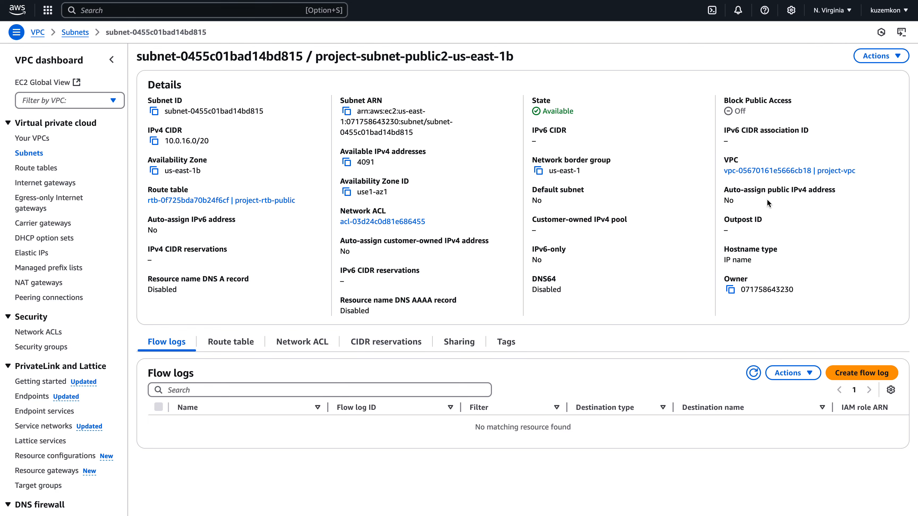
left_click(876, 56)
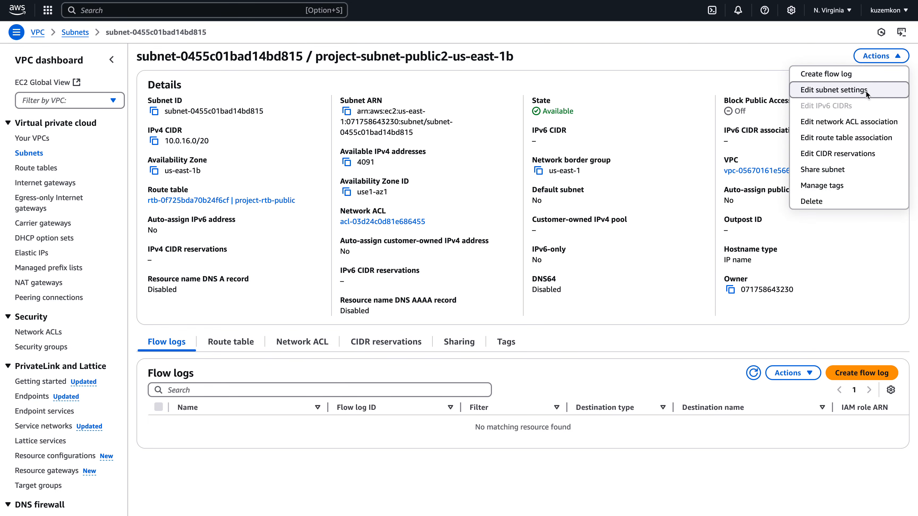
left_click(851, 96)
left_click(44, 183)
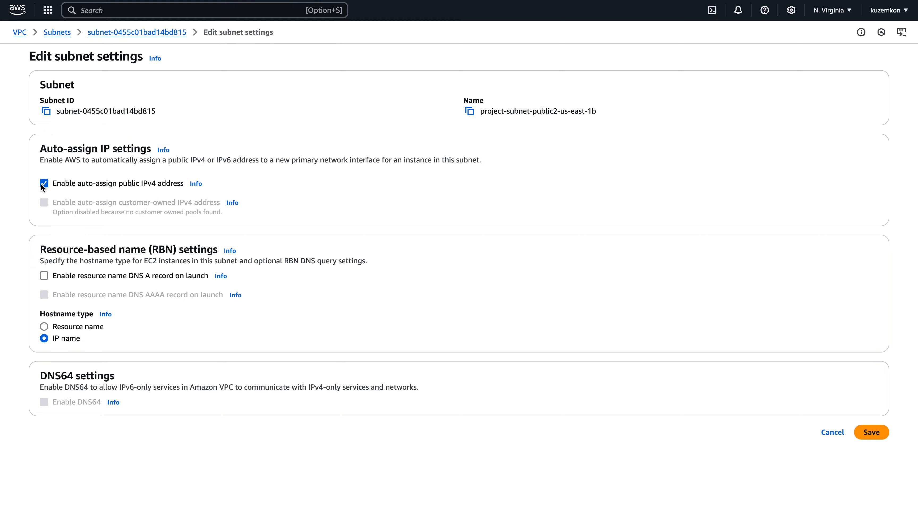
left_click(872, 433)
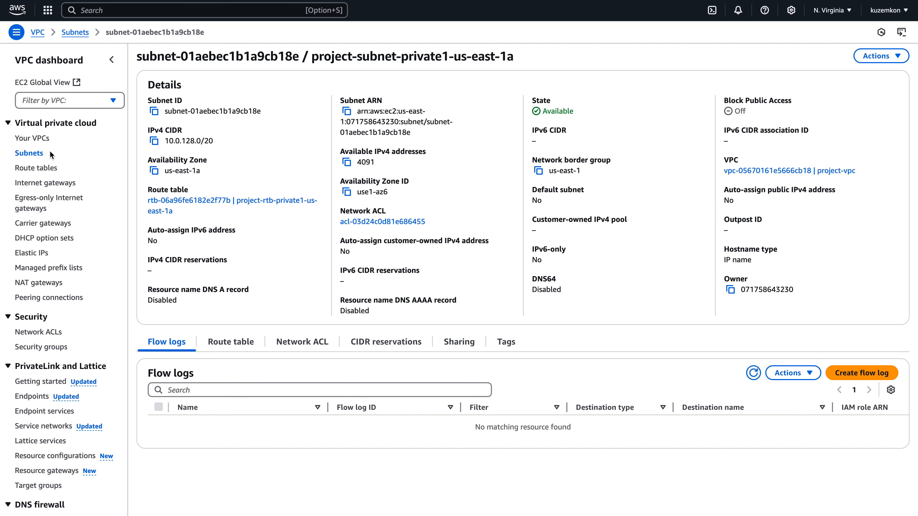
Review the new VPC, its subnets and its internet gateway lists.
left_click(27, 155)
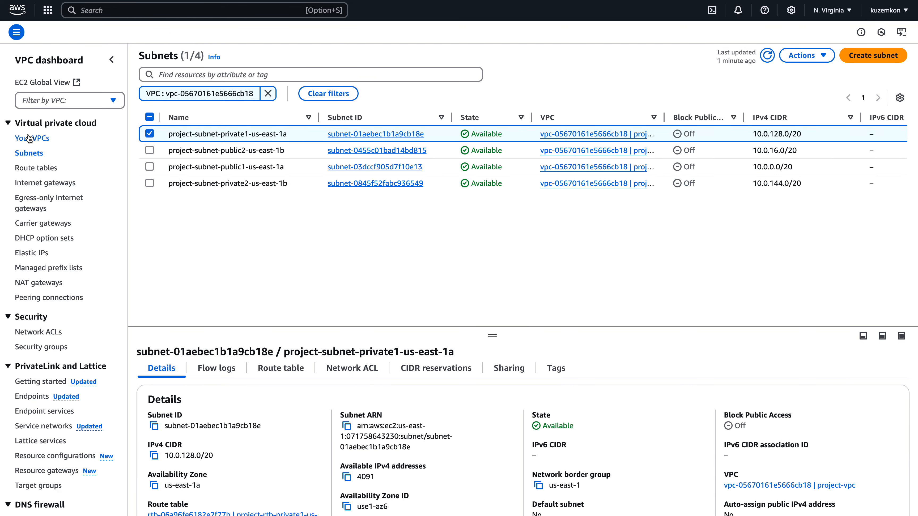
left_click(30, 139)
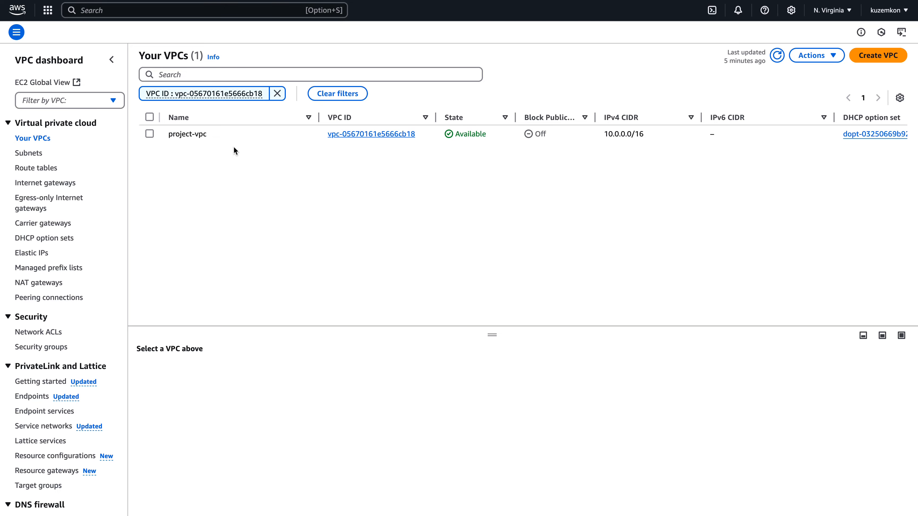
left_click(24, 154)
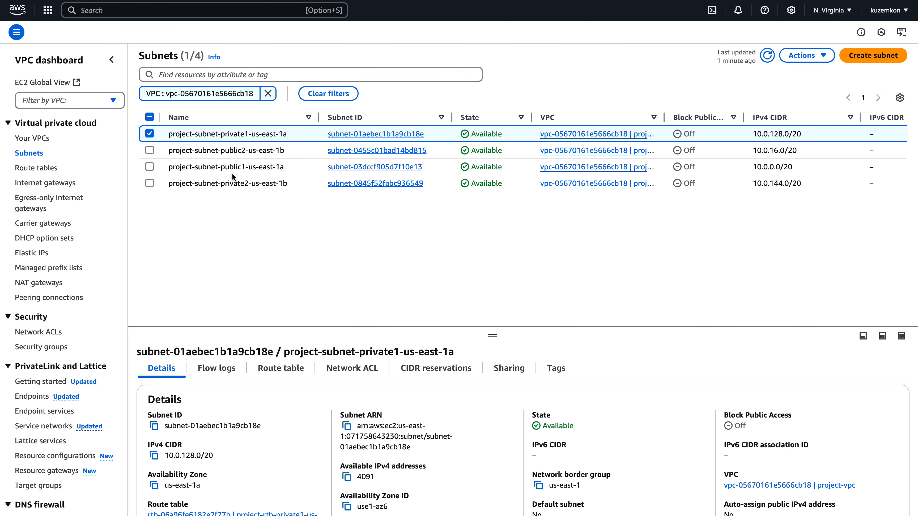
left_click(70, 184)
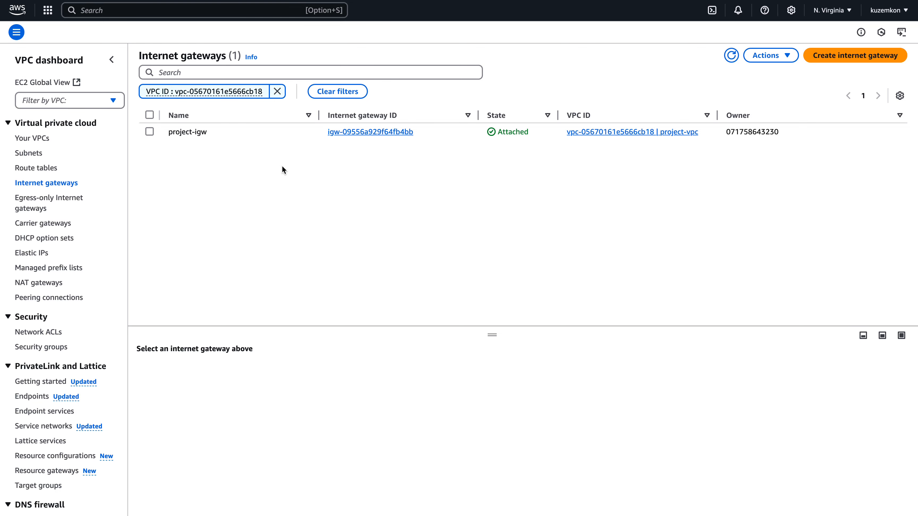
left_click(31, 139)
left_click(38, 153)
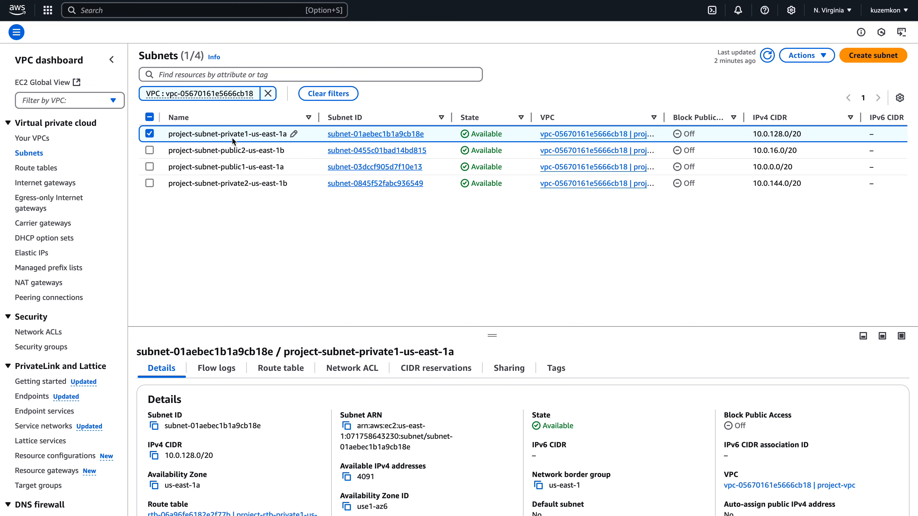
Inspect the us-east-1b private subnet, then open the NAT gateways page.
double_click(236, 182)
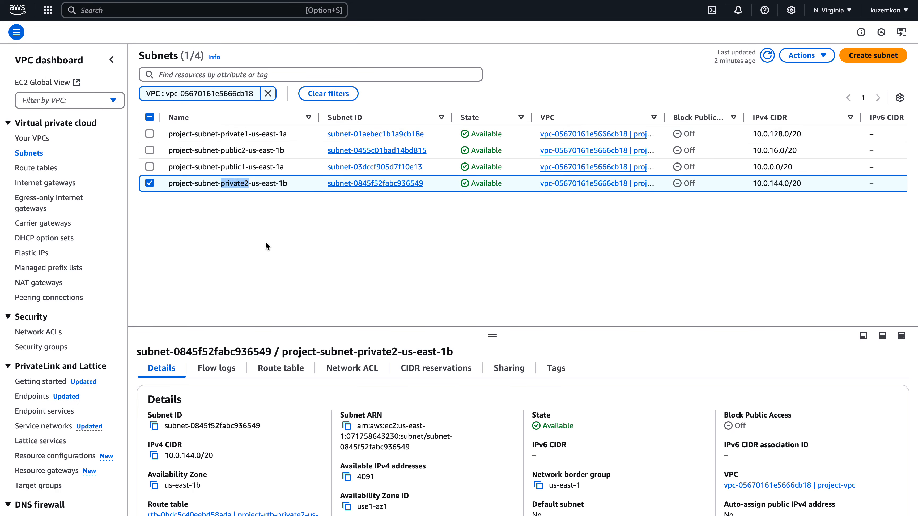
left_click(252, 237)
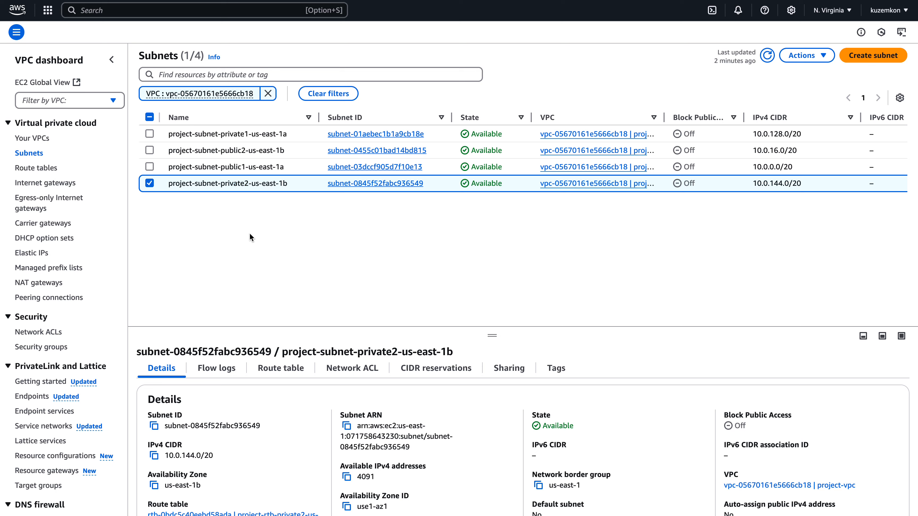
double_click(235, 184)
left_click(255, 234)
left_click(36, 283)
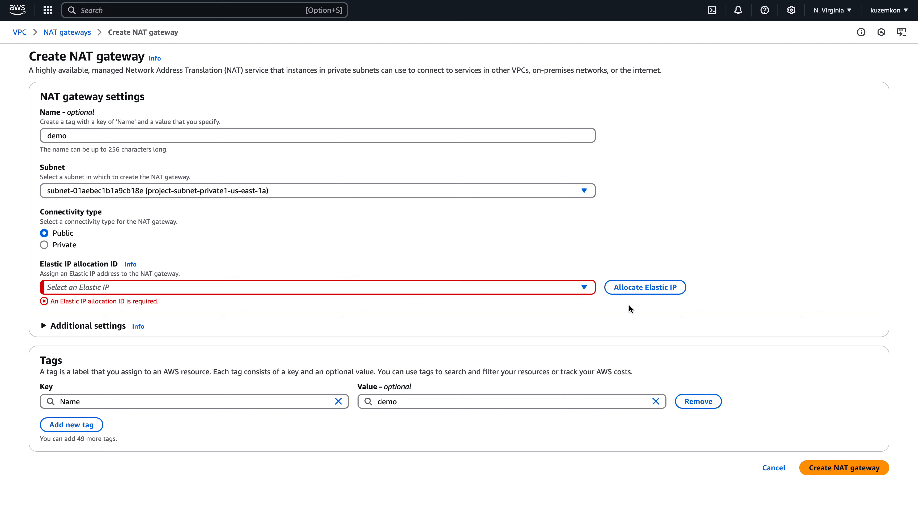
Allocate an Elastic IP and create the demo NAT gateway, then refresh its details page.
left_click(637, 294)
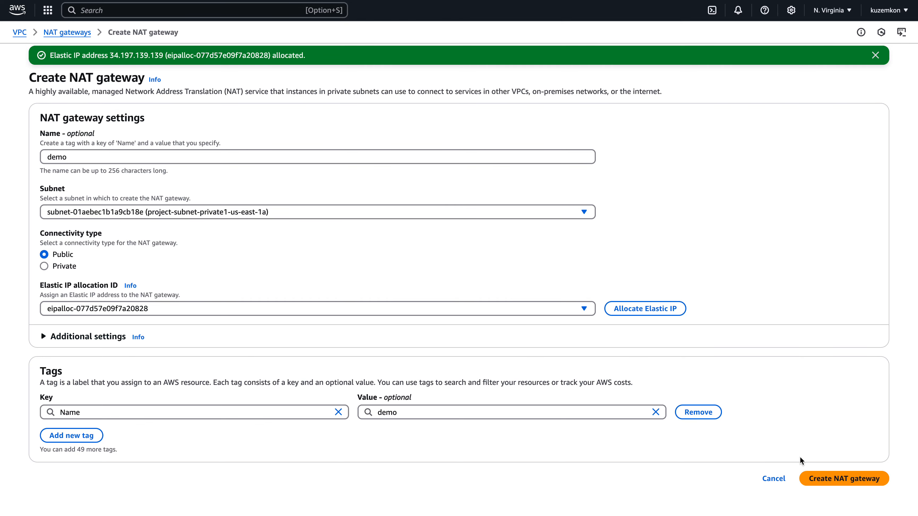
left_click(819, 479)
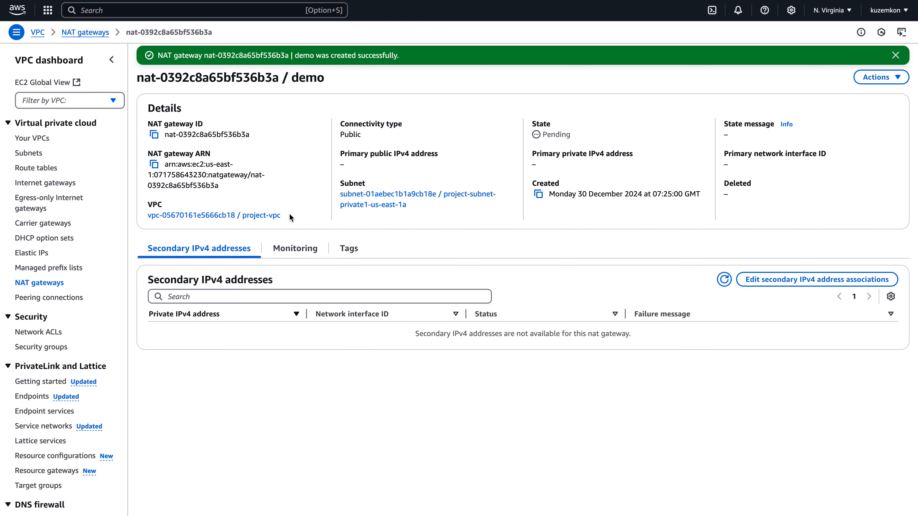
key("super+r")
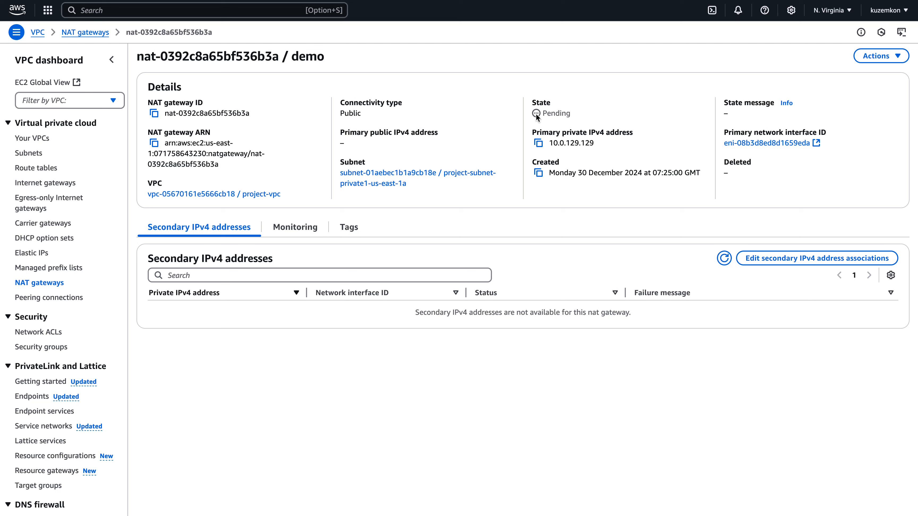
Examine the new NAT gateway's state and details.
left_click_drag(536, 115, 580, 115)
left_click(325, 78)
left_click_drag(138, 56, 277, 57)
left_click(273, 97)
Route 0.0.0.0/0 in the project-rtb-private1-us-east-1a route table to the new NAT gateway and save the routes.
left_click(53, 171)
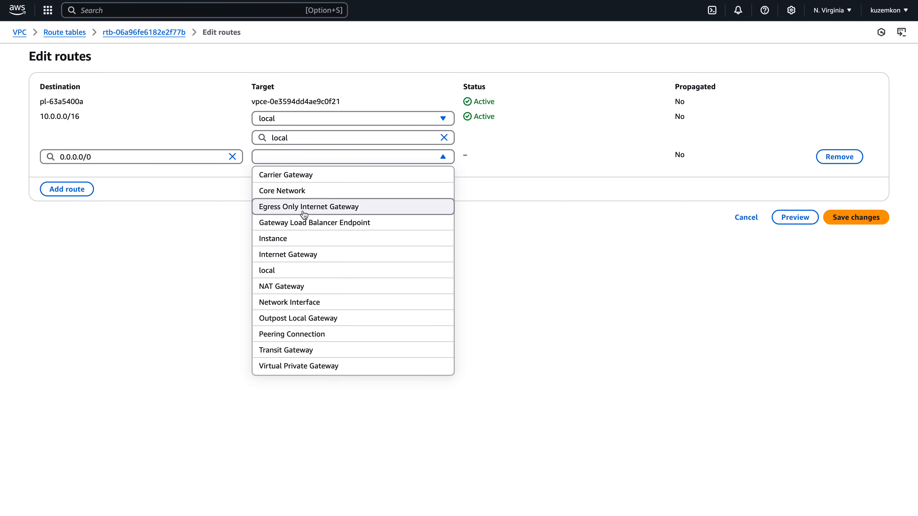
left_click(297, 286)
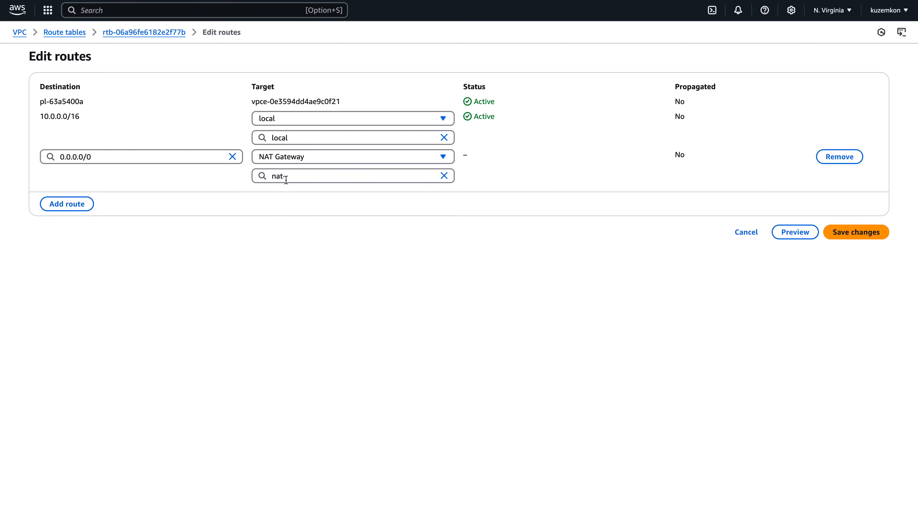
left_click(260, 181)
left_click(296, 208)
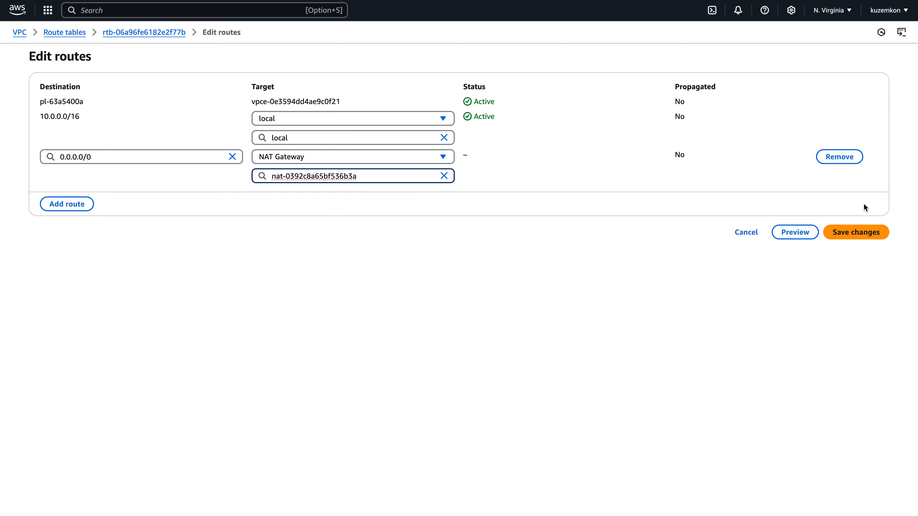
left_click(870, 237)
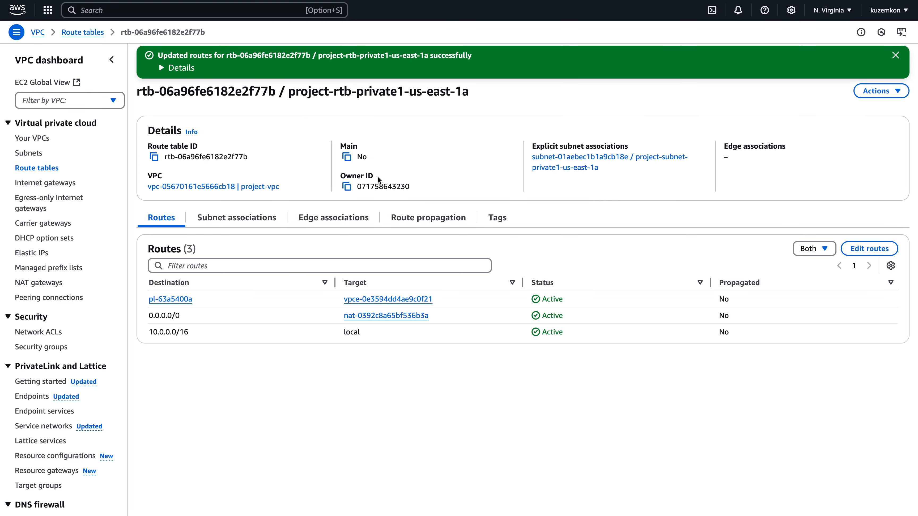
Review the route tables, then open the default VPC and examine its resource map.
left_click(46, 169)
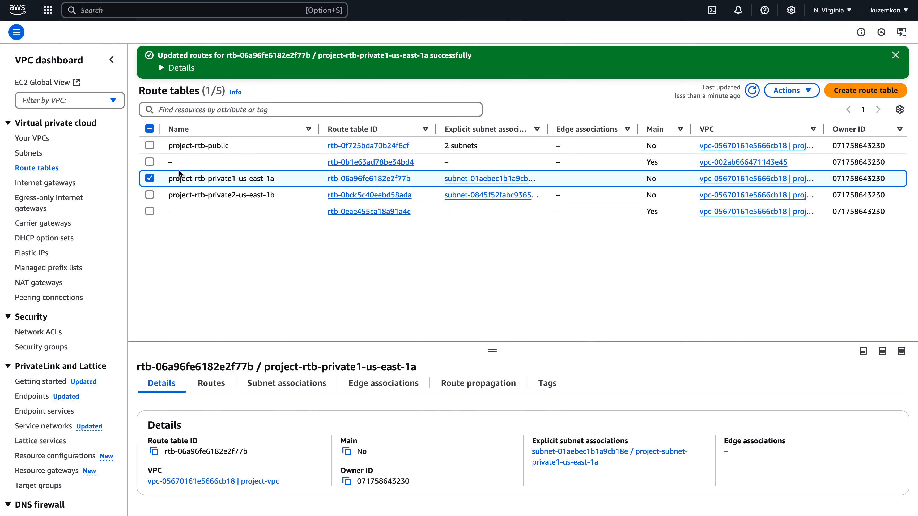
left_click(206, 195)
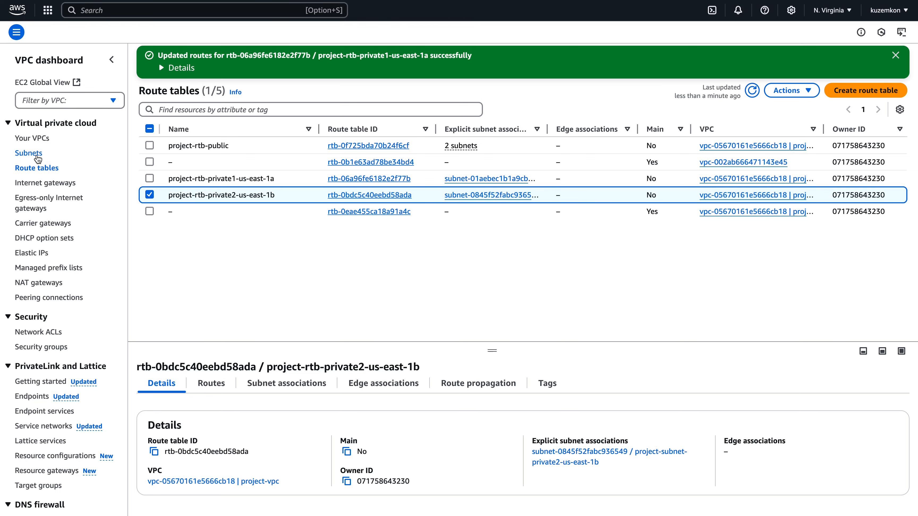
left_click(36, 140)
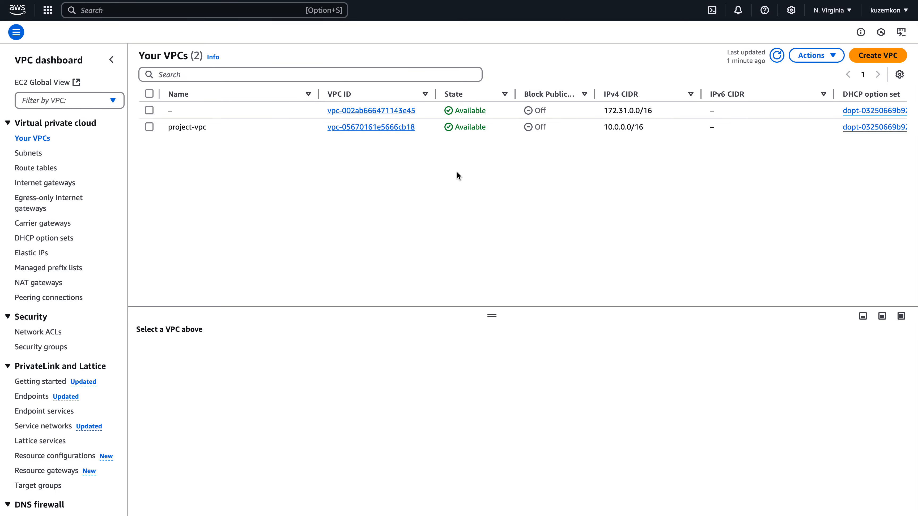
left_click(390, 110)
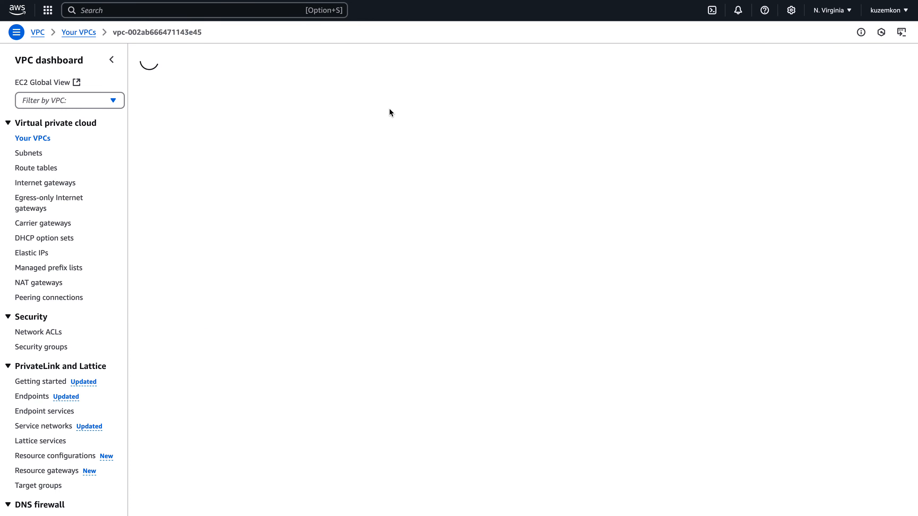
scroll(385, 211, "down", 2)
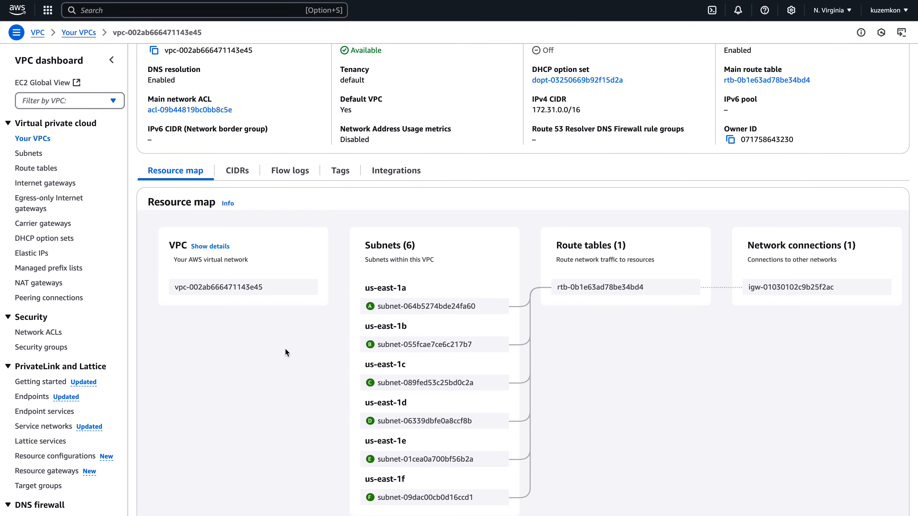
scroll(310, 148, "up", 2)
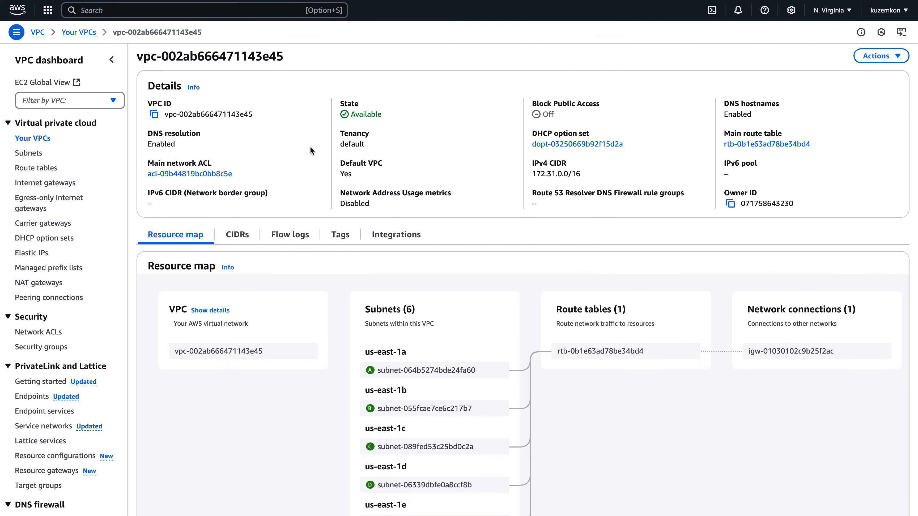
scroll(310, 151, "down", 2)
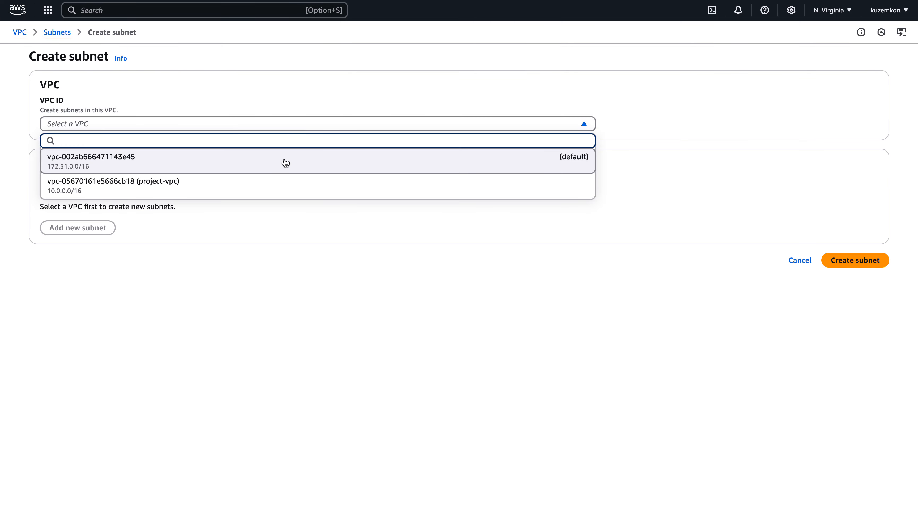
Start creating a subnet in the default VPC named private in the us-east-1a availability zone.
left_click(285, 162)
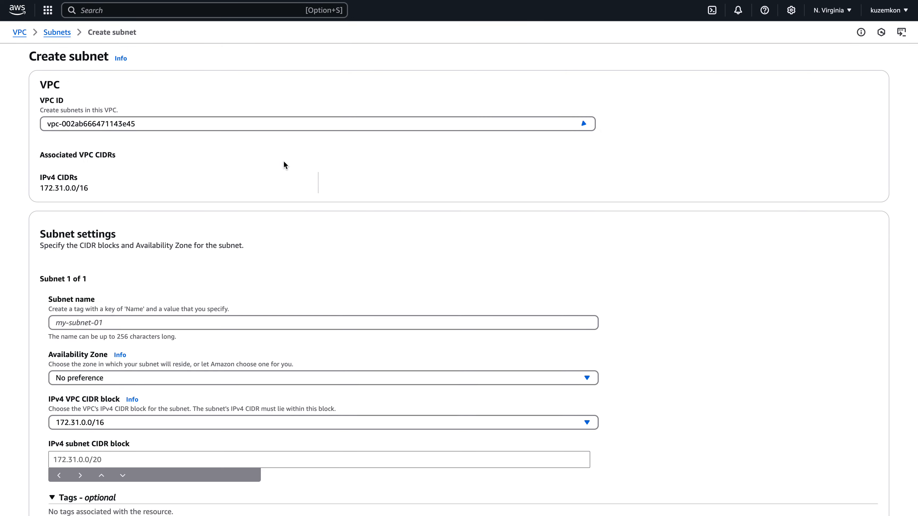
scroll(248, 215, "down", 3)
left_click(218, 251)
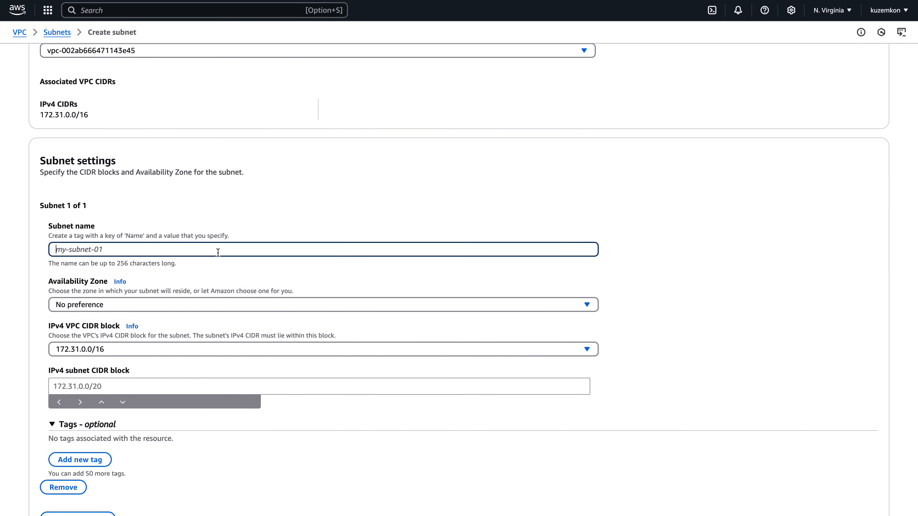
type("private")
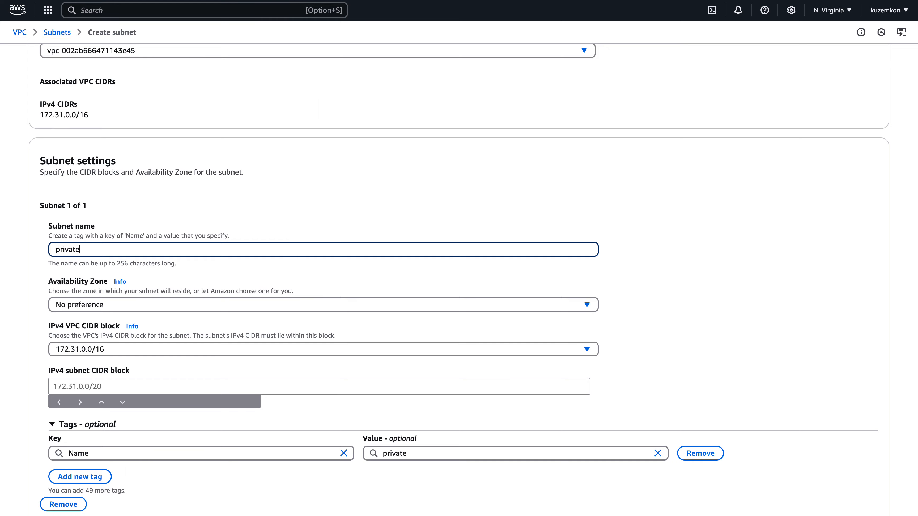
left_click(191, 304)
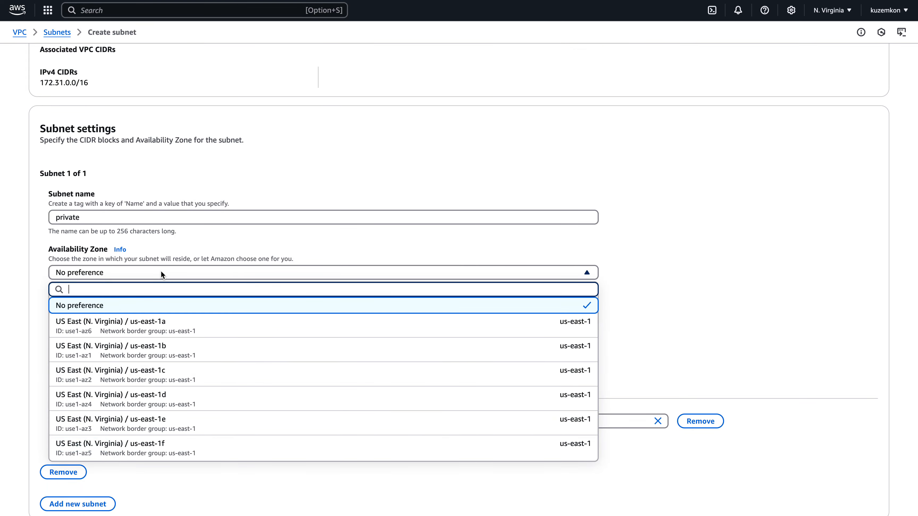
left_click(153, 333)
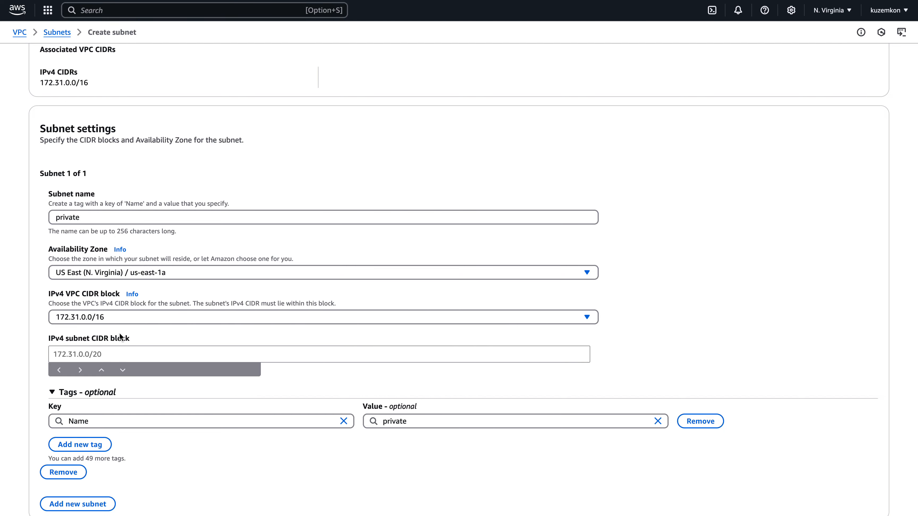
left_click(73, 504)
scroll(155, 347, "down", 8)
left_click(63, 471)
Try the 172.31.0.0/20 CIDR block for the new subnet and compare it with the VPC's CIDR range.
left_click(108, 354)
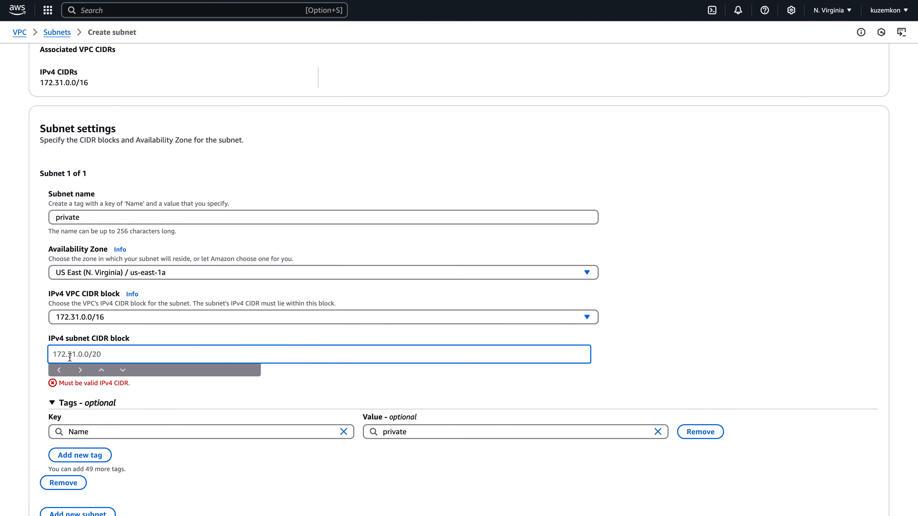
type("172.31.0.0/20")
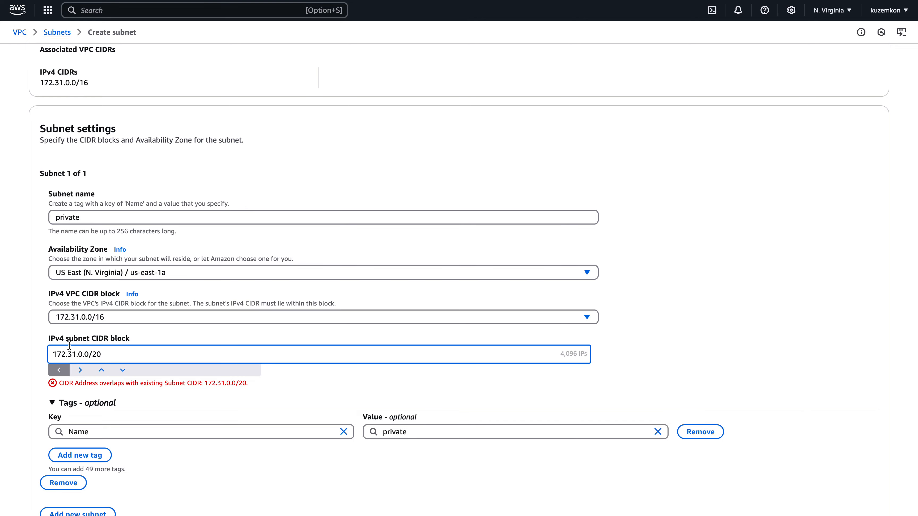
left_click(61, 334)
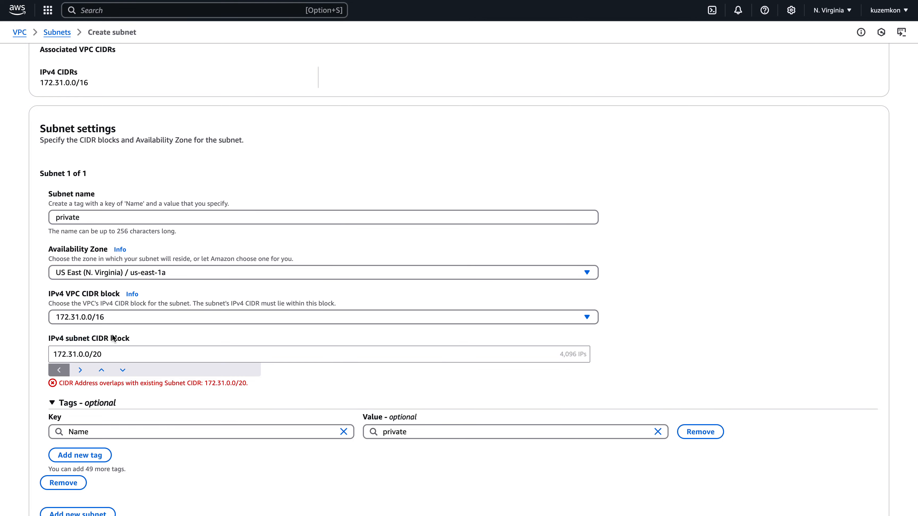
scroll(101, 338, "up", 3)
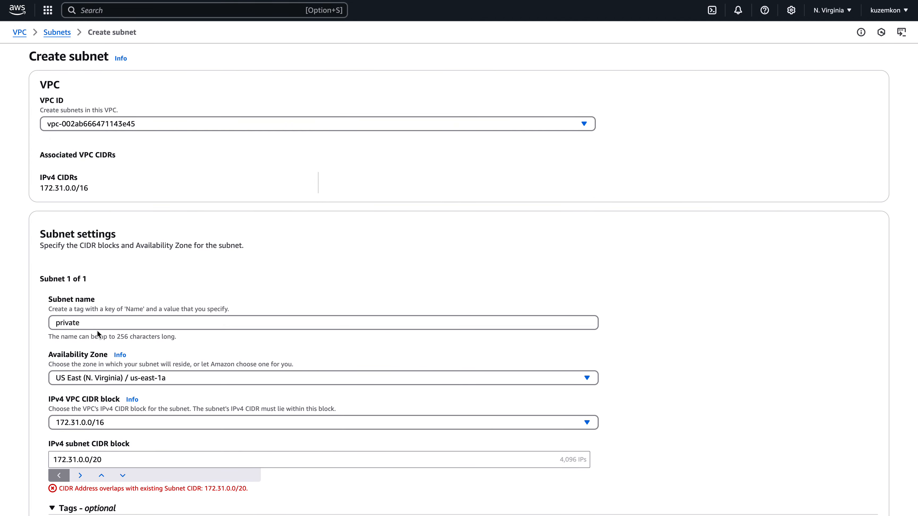
scroll(102, 338, "down", 3)
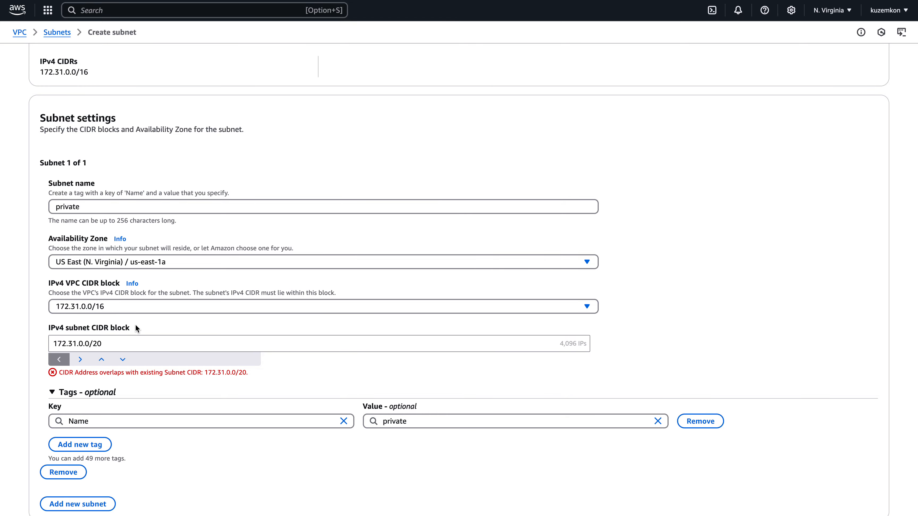
scroll(135, 327, "up", 3)
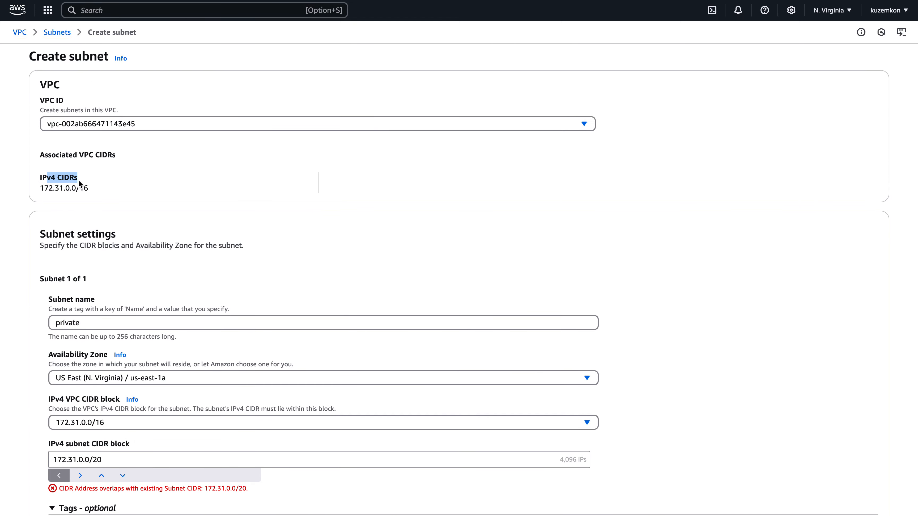
scroll(92, 203, "down", 3)
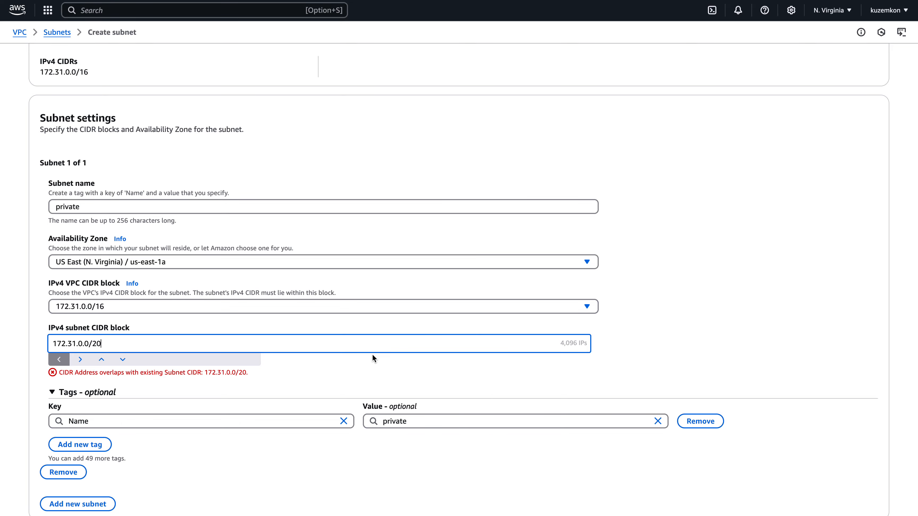
Set the new subnet's IPv4 CIDR block to 172.31.128.0/17.
triple_click(103, 371)
left_click(105, 361)
left_click(106, 361)
left_click(106, 361)
left_click(107, 360)
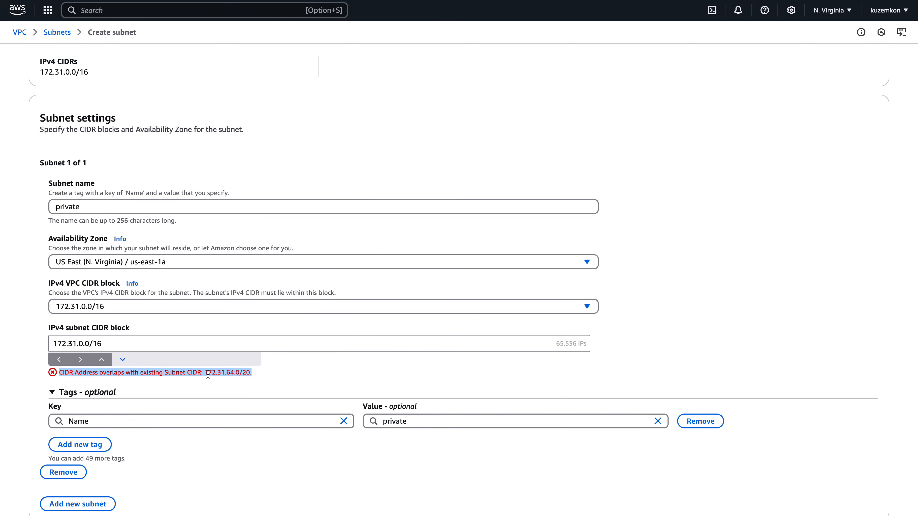
left_click_drag(207, 374, 227, 374)
left_click(81, 343)
key("BackSpace")
type("128")
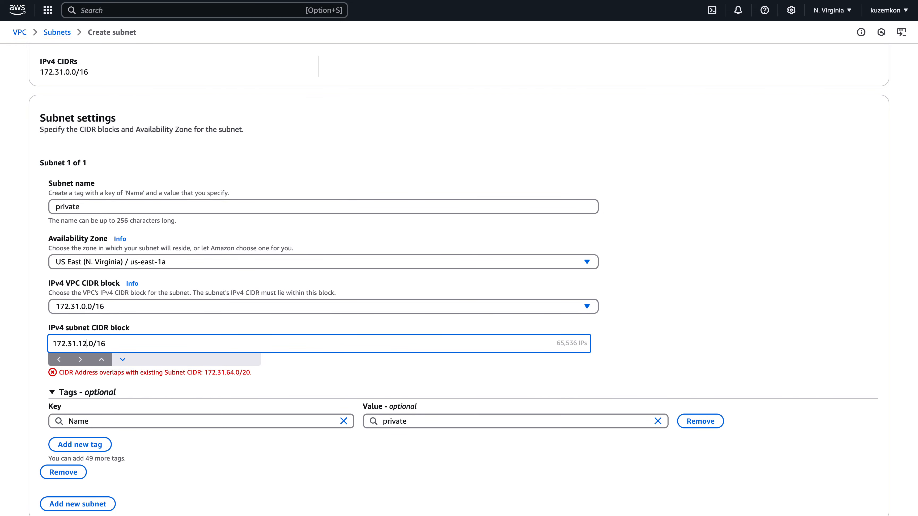
left_click(80, 360)
Review the CIDR settings and create the private subnet.
left_click(131, 352)
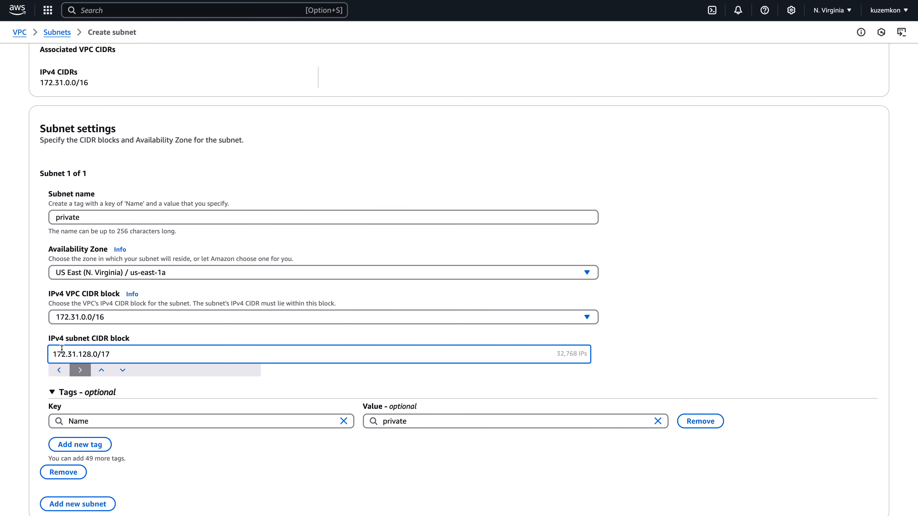
left_click_drag(54, 354, 129, 351)
left_click(131, 342)
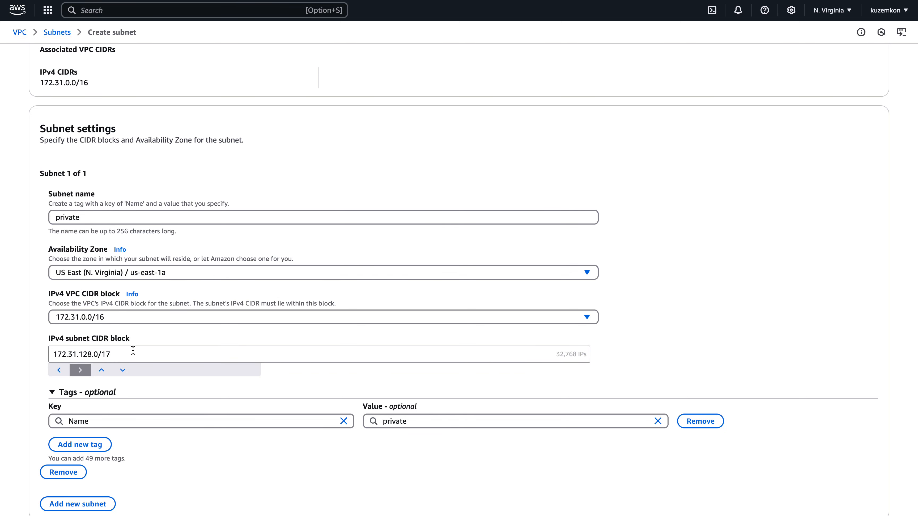
left_click(114, 354)
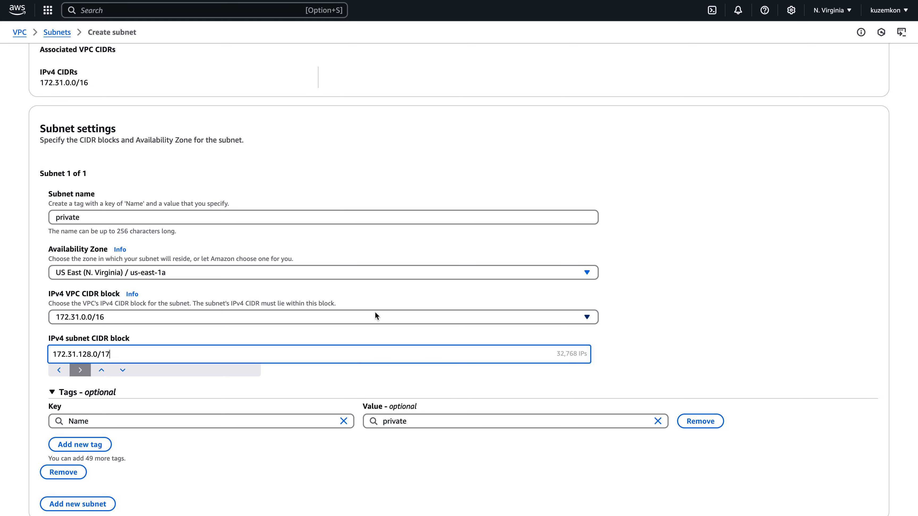
left_click_drag(39, 82, 115, 85)
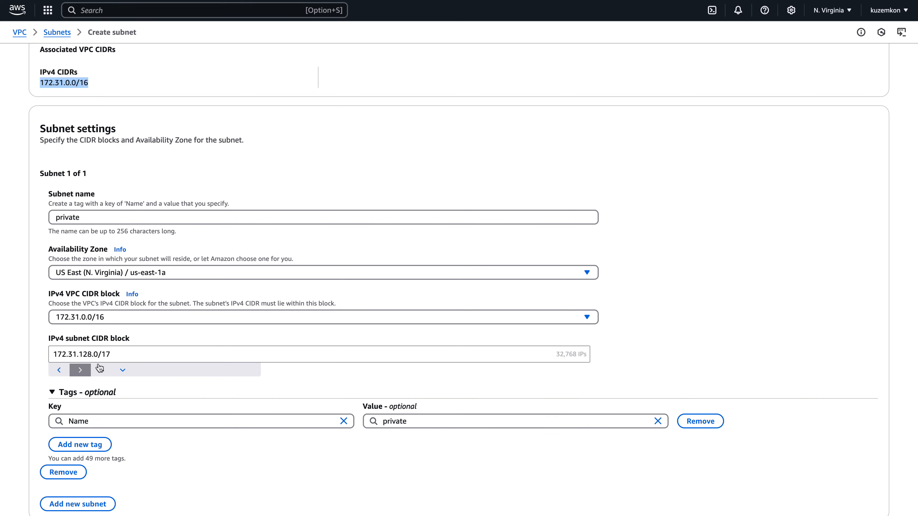
left_click(79, 353)
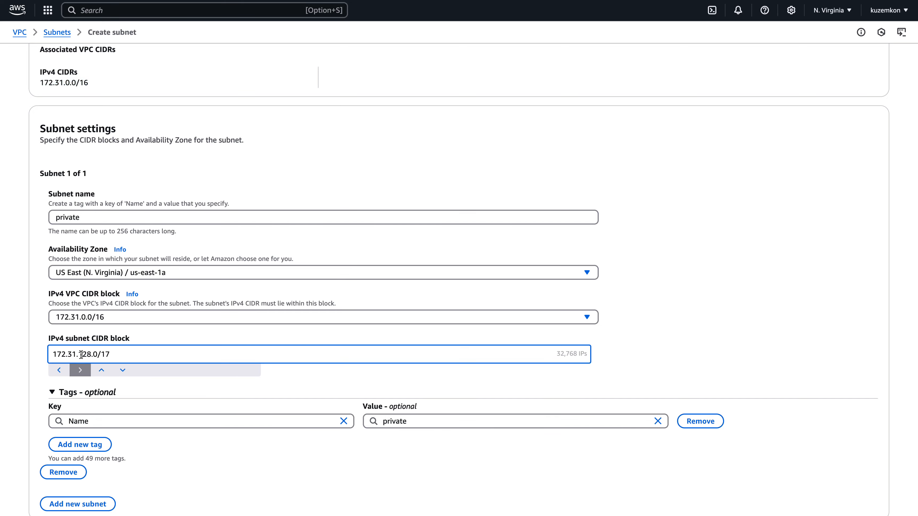
left_click(278, 376)
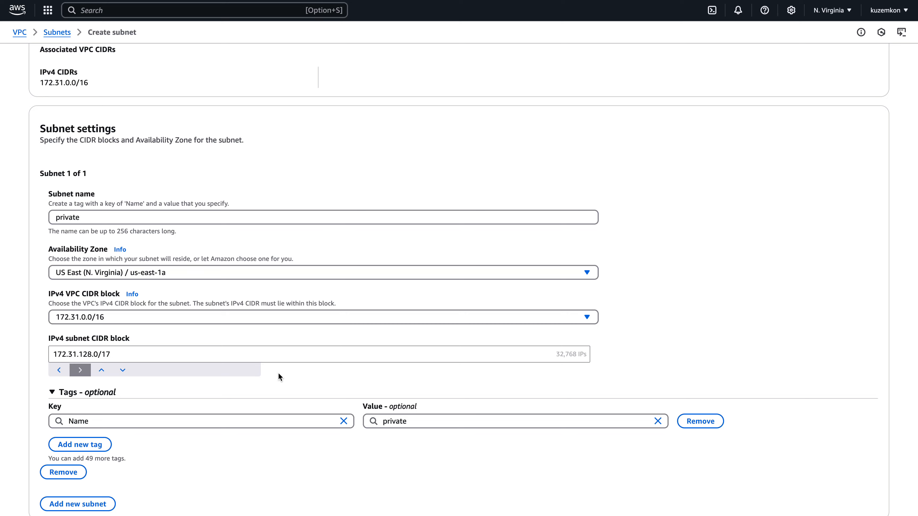
left_click(115, 356)
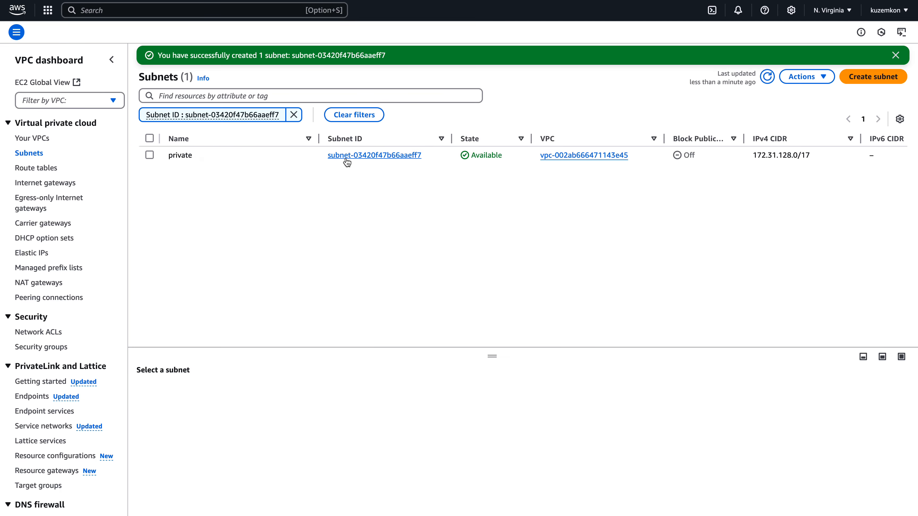
Review the subnet list, the NAT gateways and the route tables.
left_click(40, 185)
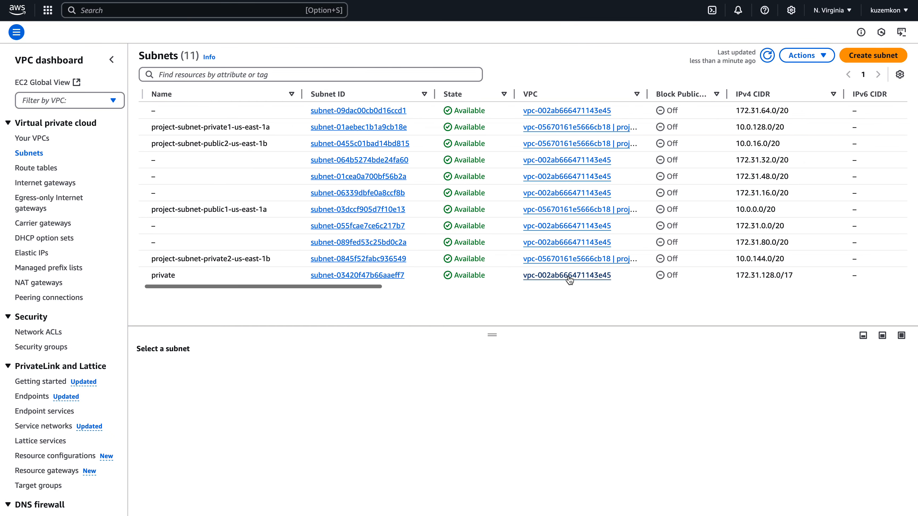
scroll(568, 277, "right", 10)
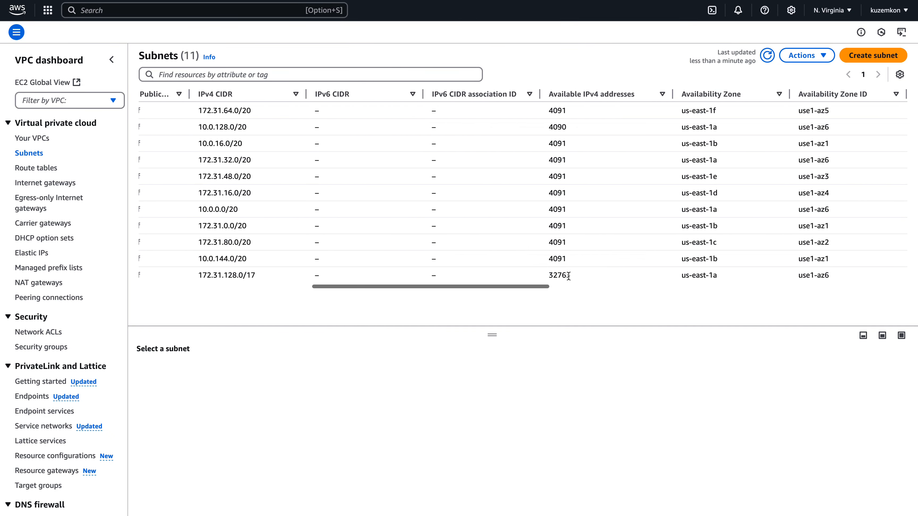
scroll(568, 276, "left", 10)
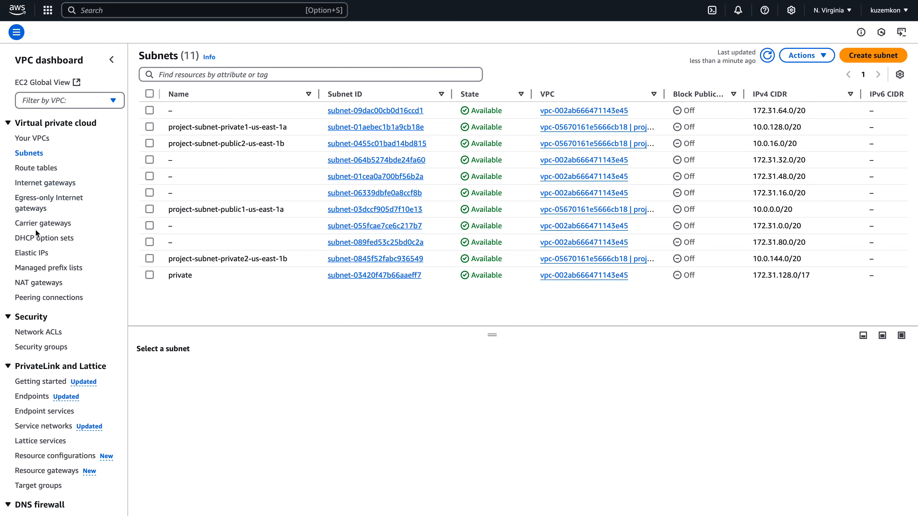
left_click(31, 283)
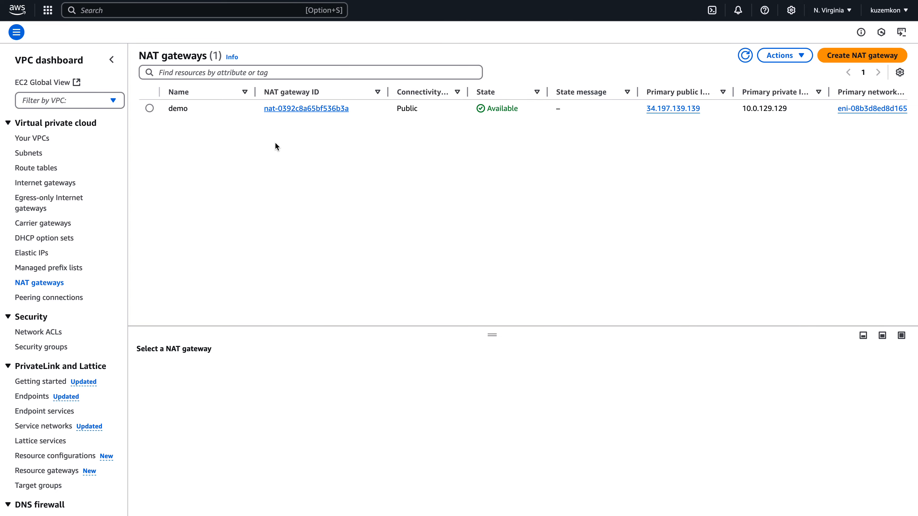
left_click(36, 180)
left_click(38, 167)
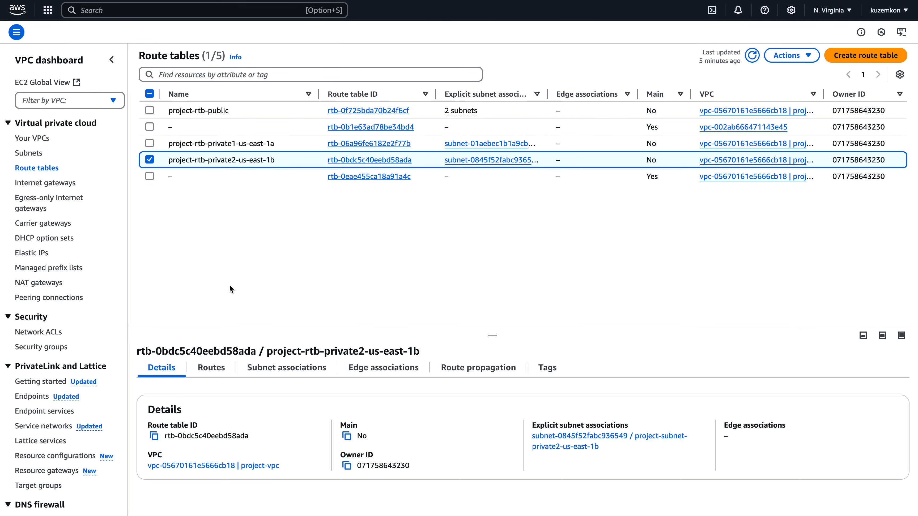